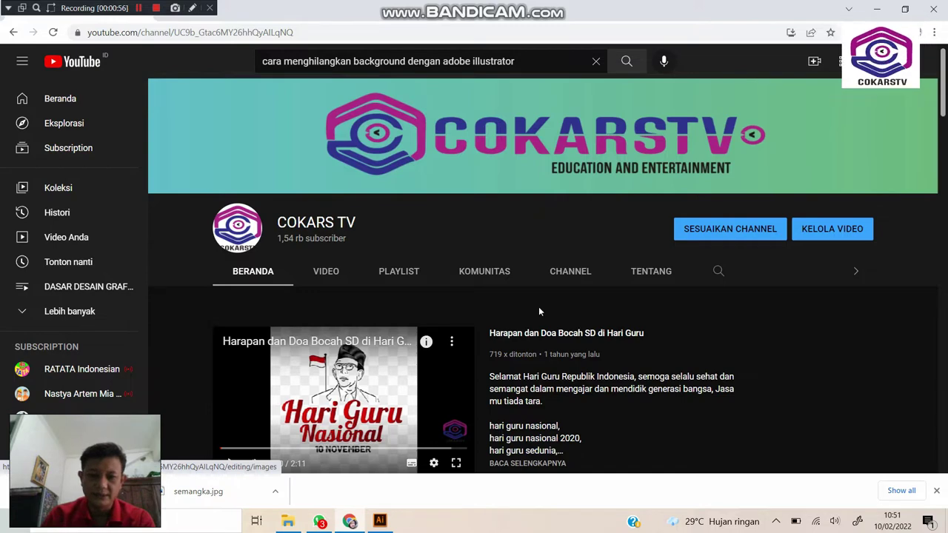
Switch to Adobe Illustrator and create a new document from the A4 Art & Illustration preset.
left_click(379, 523)
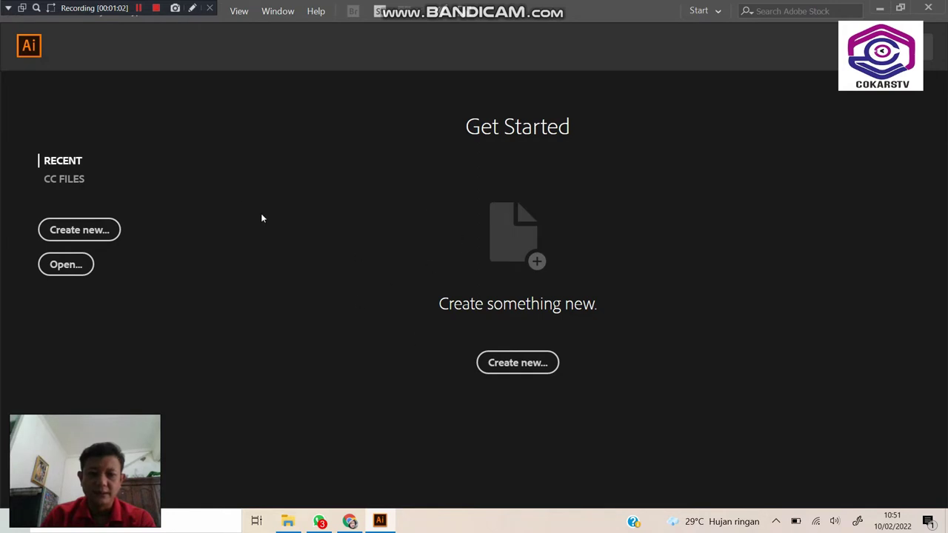
left_click(96, 232)
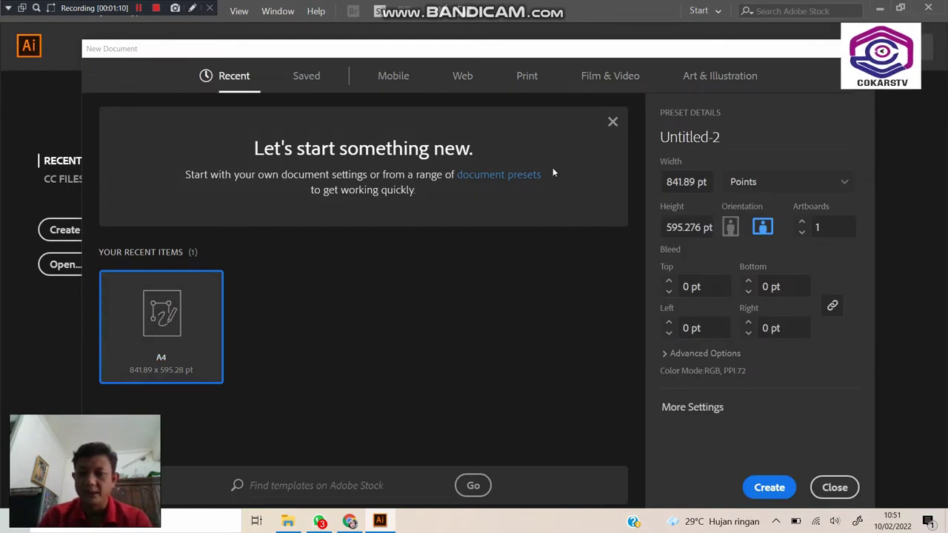
left_click(729, 81)
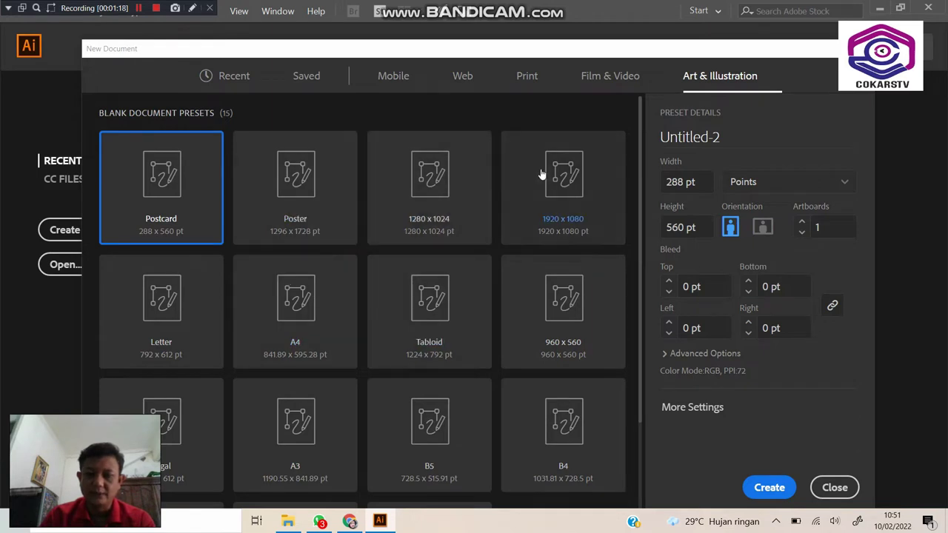
left_click(302, 311)
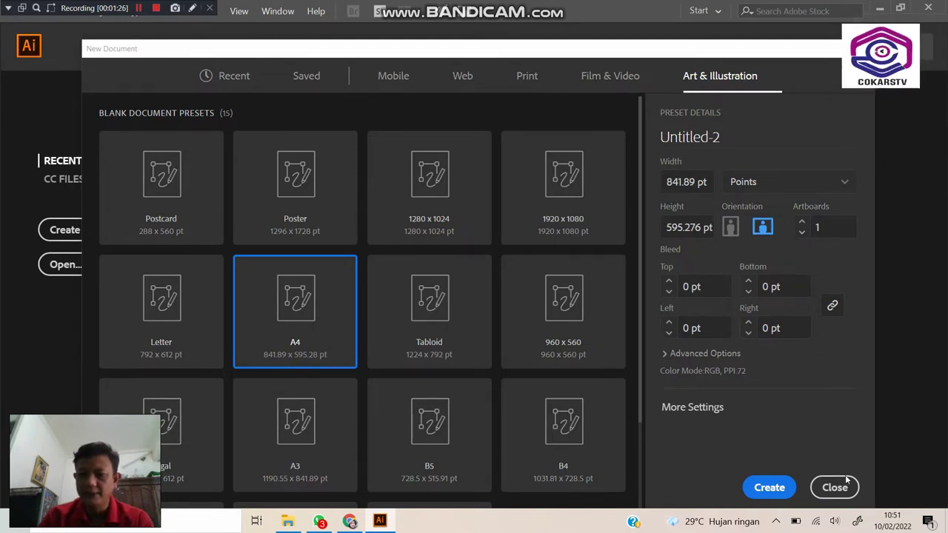
left_click(770, 488)
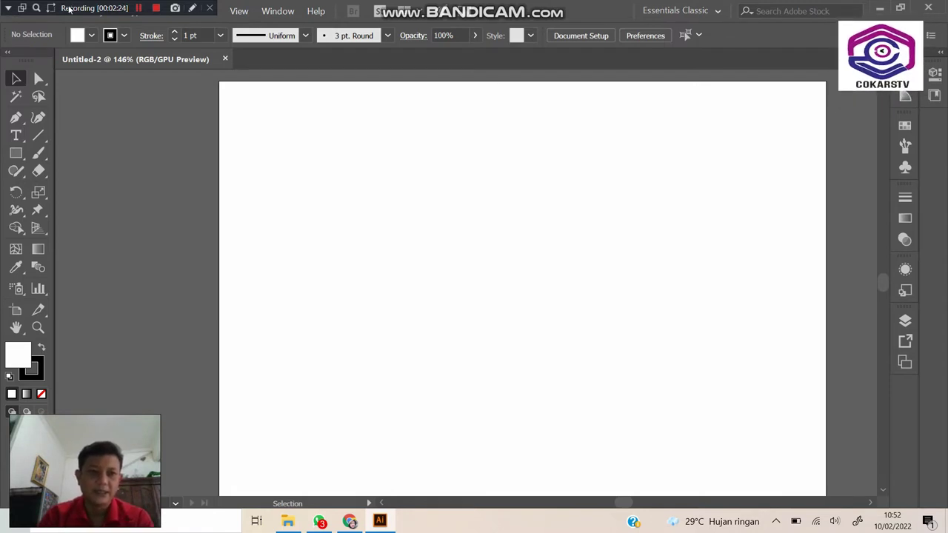
Place the semangka picture in the middle of the artboard and embed it in the document.
left_click_drag(90, 11, 766, 6)
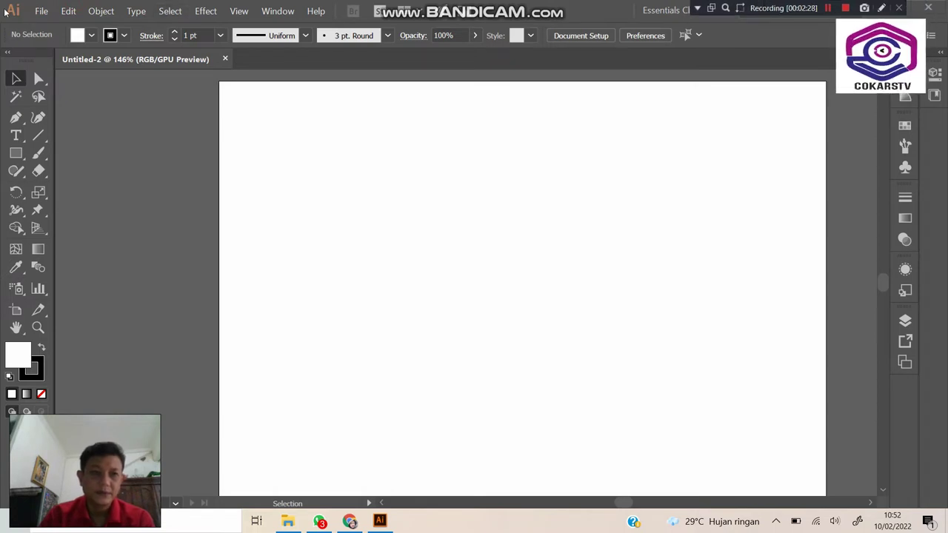
left_click(42, 11)
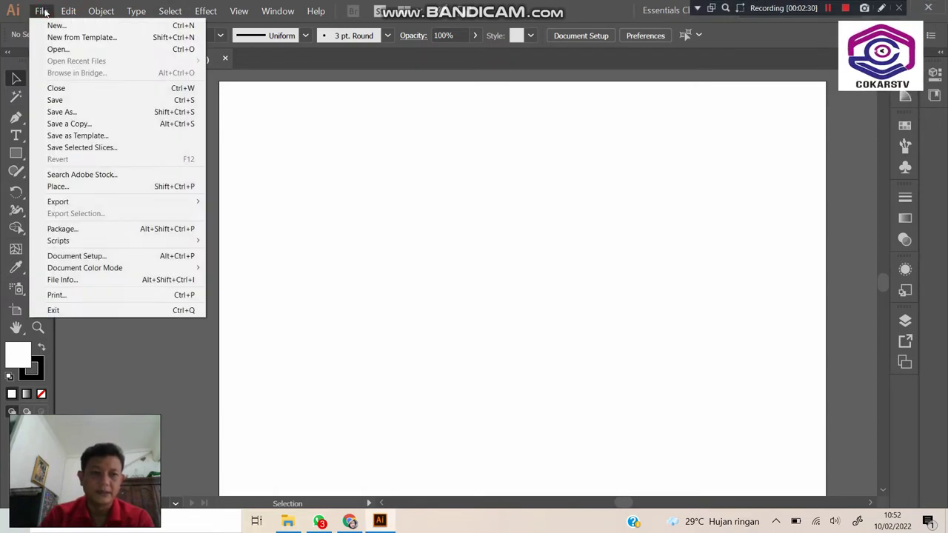
left_click(58, 187)
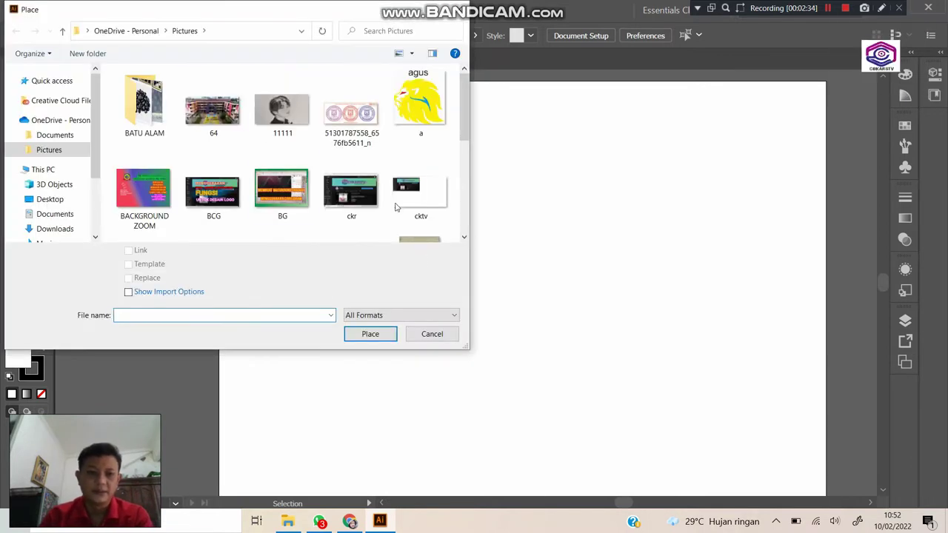
scroll(322, 141, "down", 2)
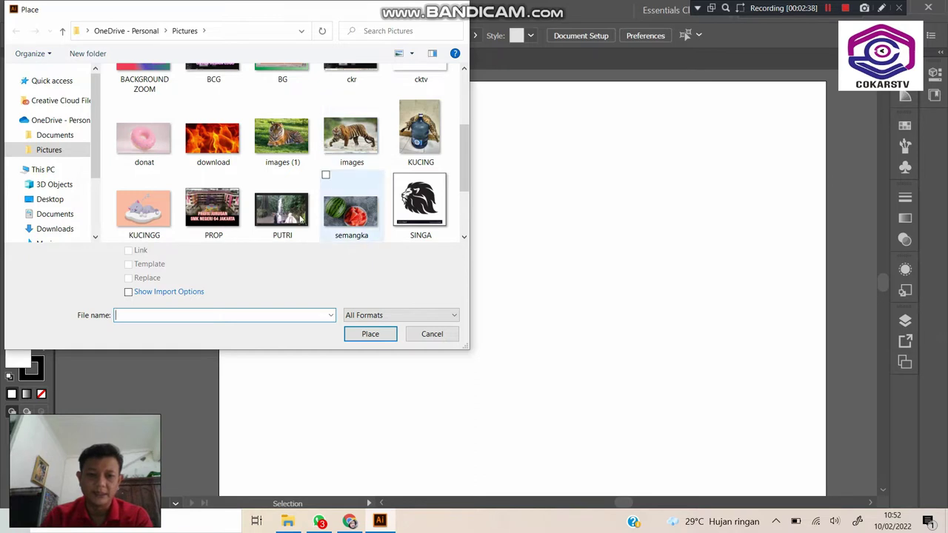
left_click(370, 213)
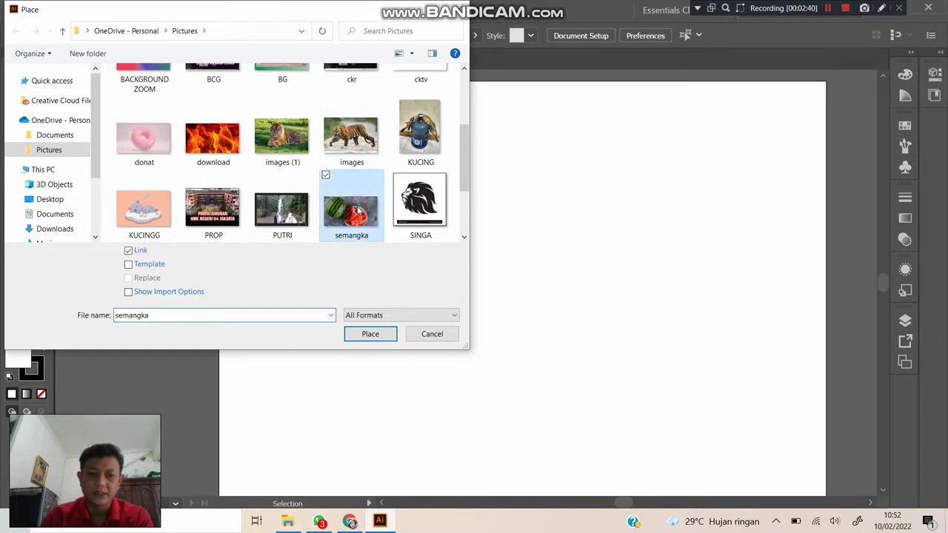
left_click(369, 334)
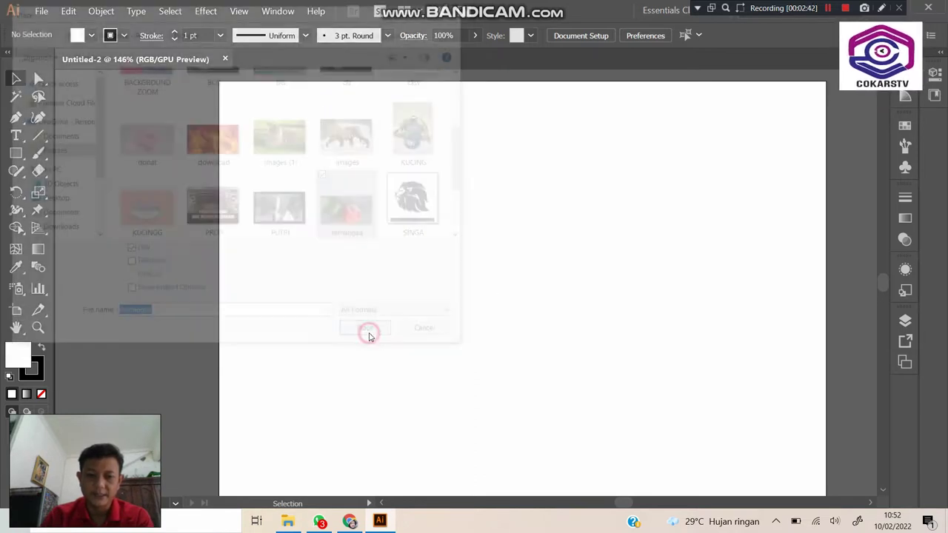
left_click_drag(340, 154, 748, 396)
mouse_move(883, 288)
left_mouse_down()
mouse_move(886, 270)
mouse_move(888, 283)
left_mouse_up()
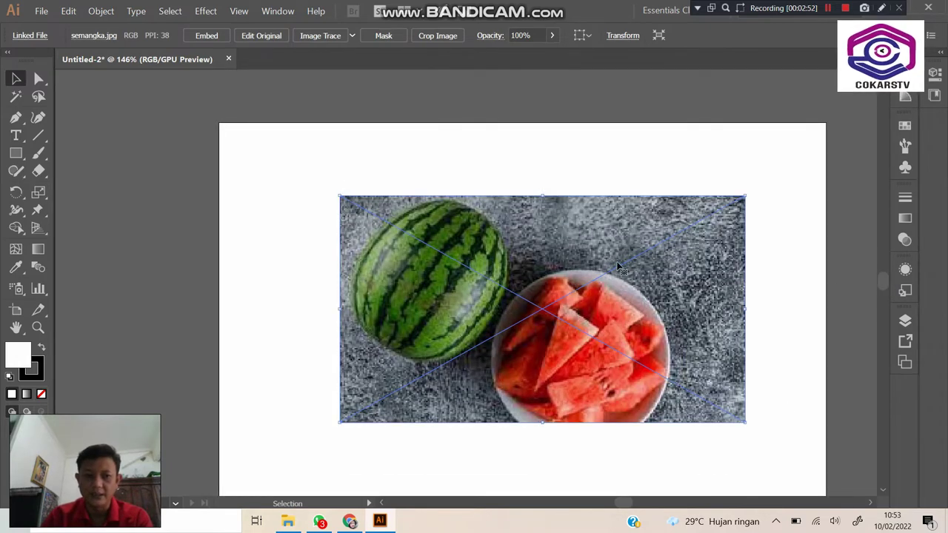
left_click(207, 38)
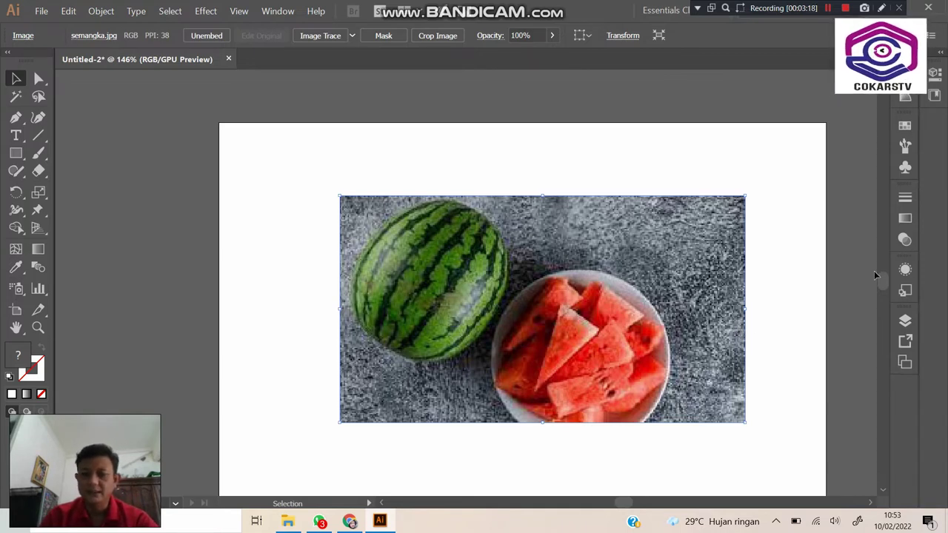
left_click(15, 117)
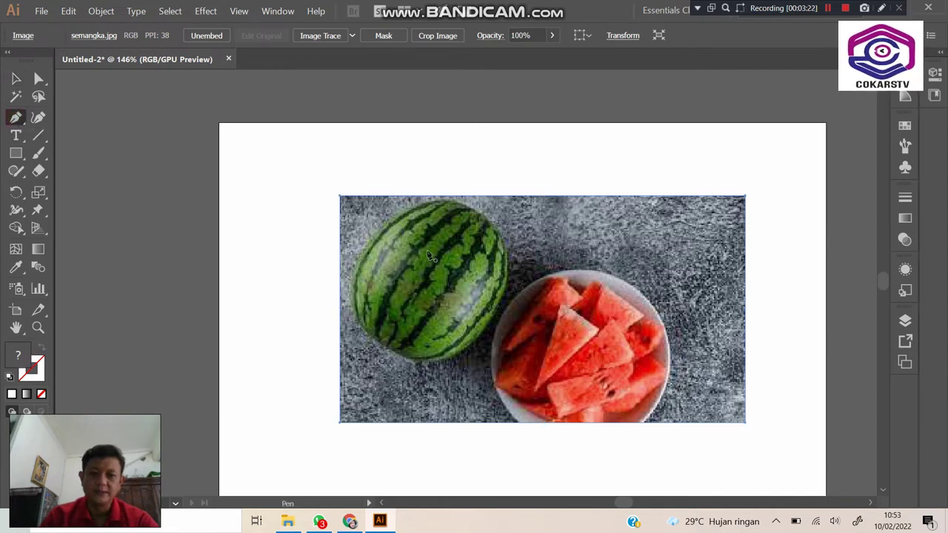
left_click(355, 270)
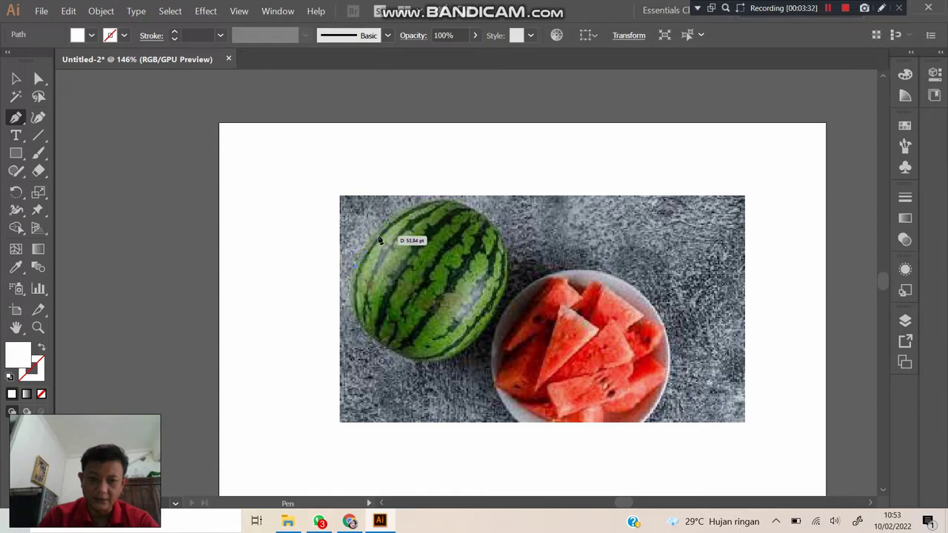
scroll(379, 240, "up", 4)
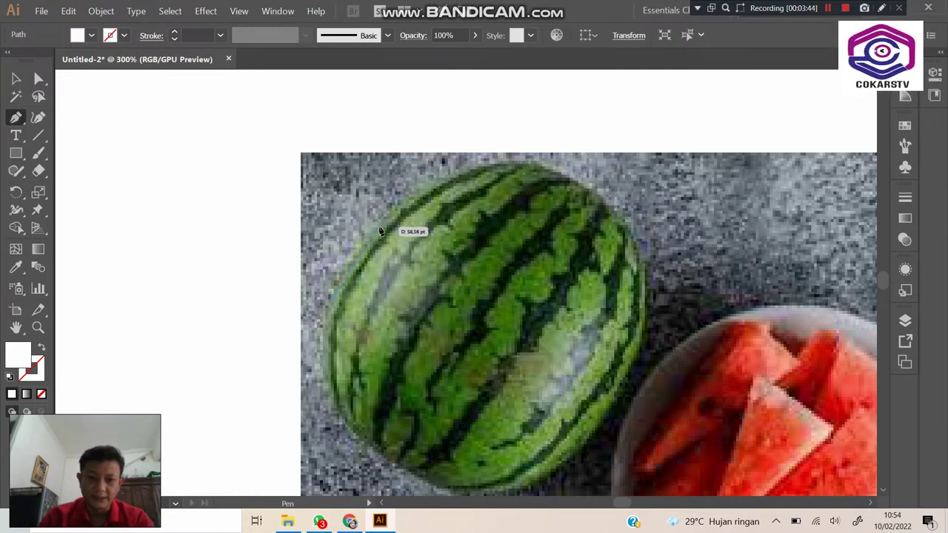
left_click_drag(379, 231, 405, 215)
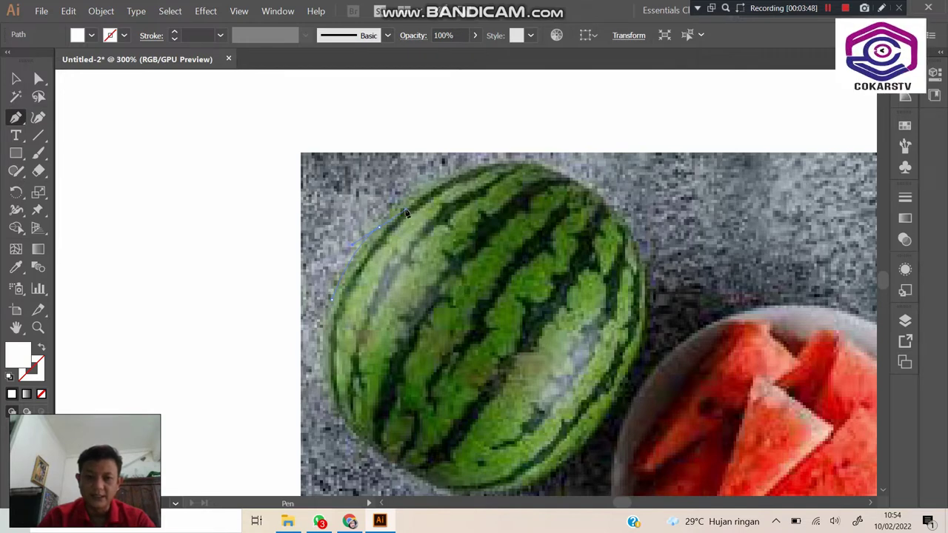
mouse_move(405, 213)
left_mouse_down()
mouse_move(435, 206)
mouse_move(375, 249)
mouse_move(426, 218)
mouse_move(390, 212)
left_mouse_up()
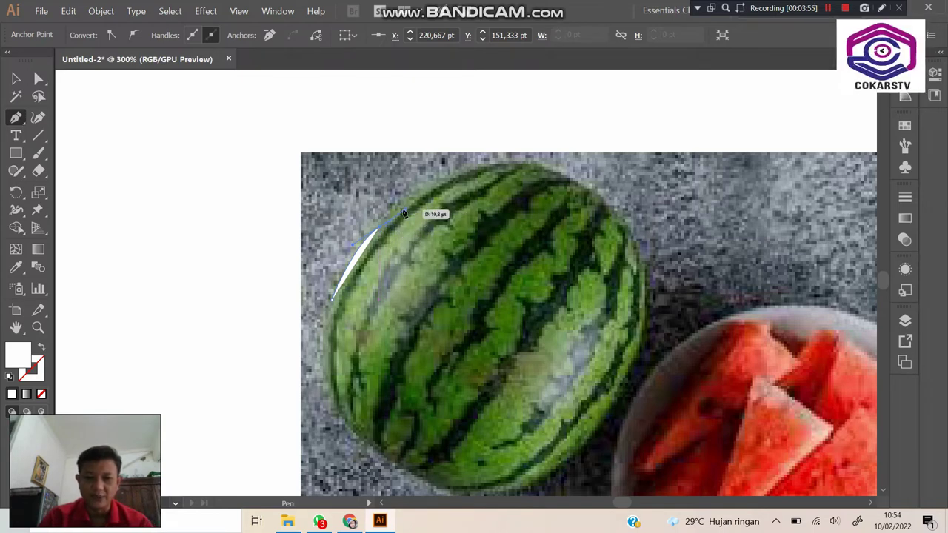
Start a new Pen path at the whole watermelon's upper-left edge, with no fill and a 0.5 pt red stroke.
left_click(372, 259)
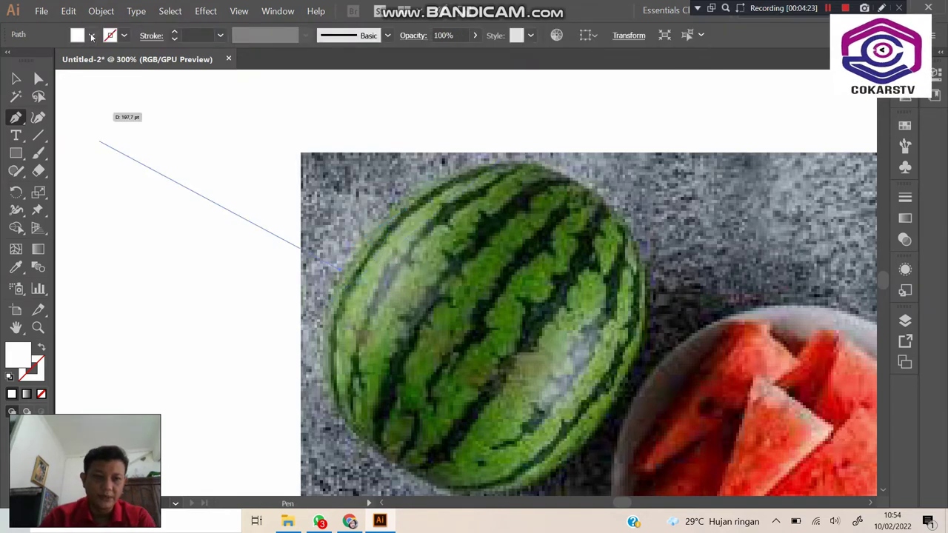
left_click(77, 35)
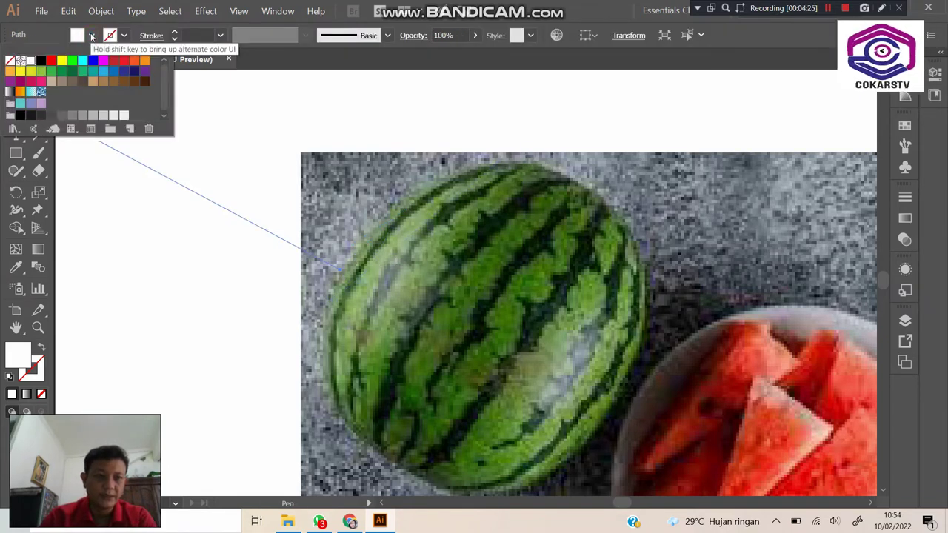
left_click(11, 65)
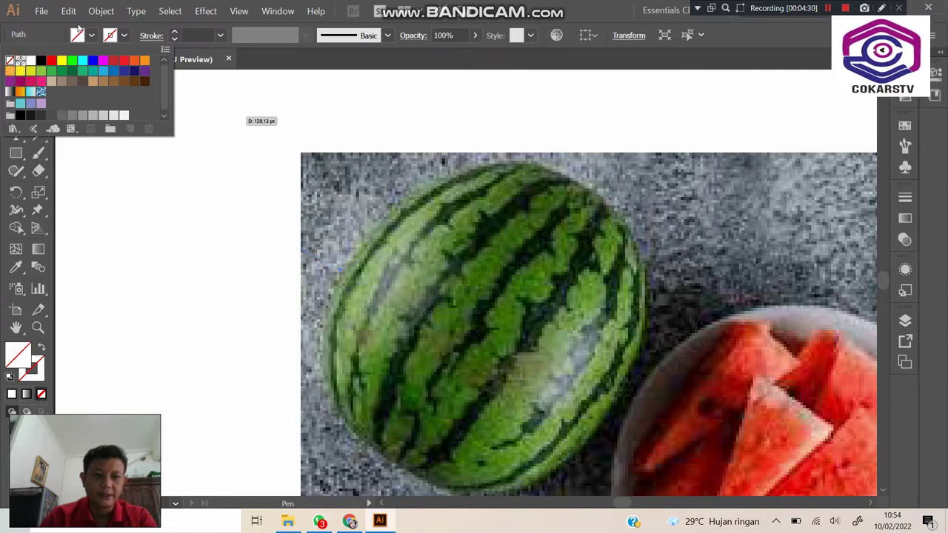
left_click(124, 35)
left_click(124, 37)
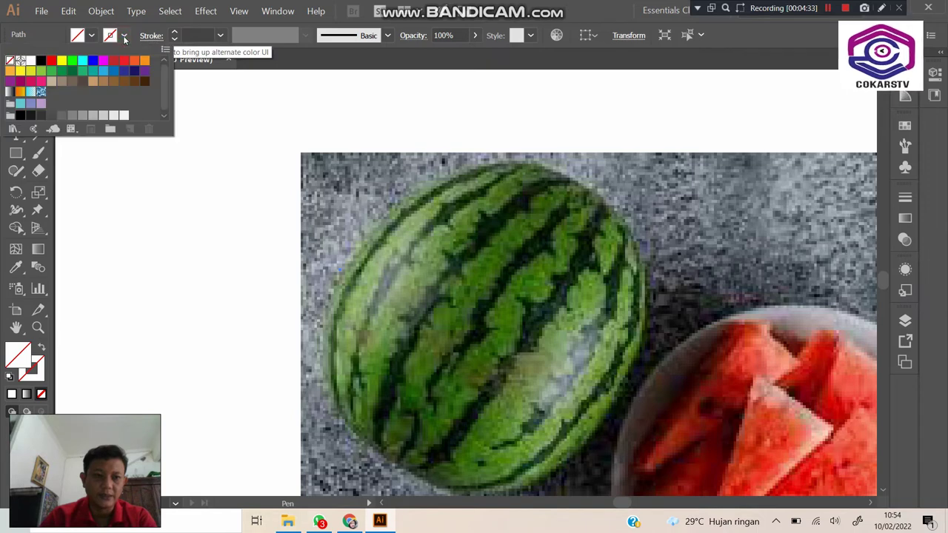
left_click(51, 61)
left_click(221, 36)
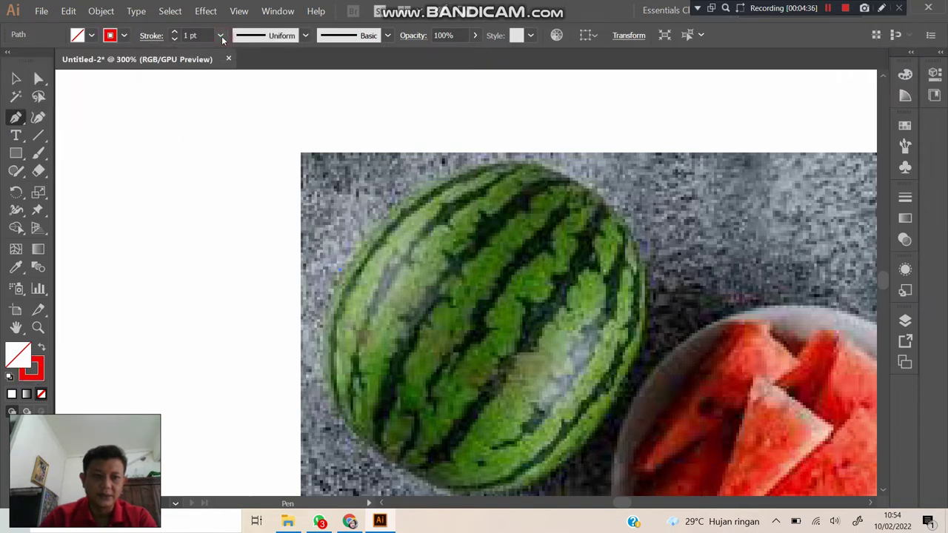
left_click(220, 36)
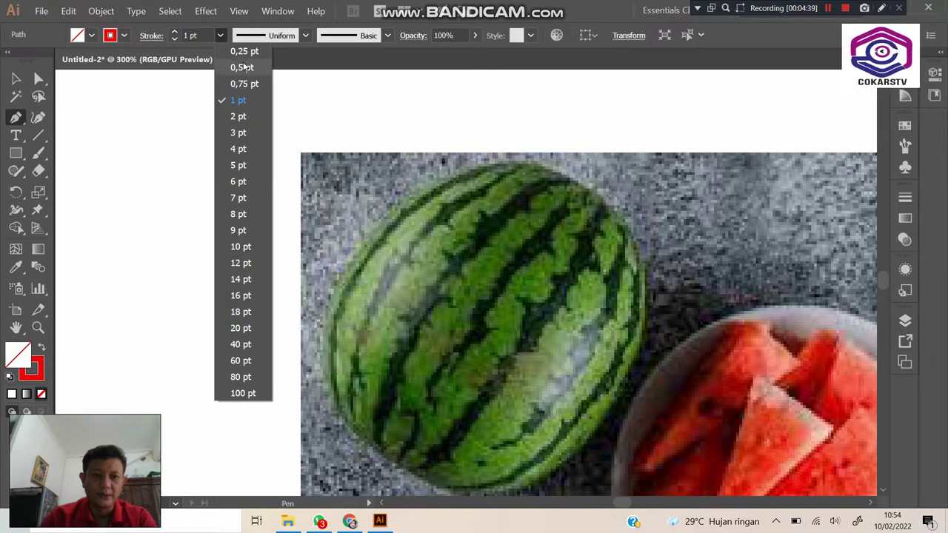
left_click(241, 67)
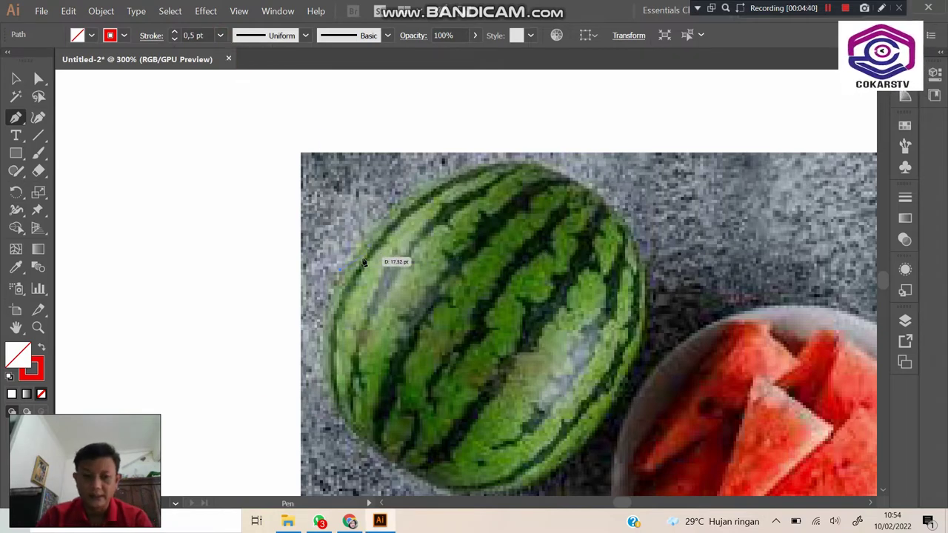
Trace the watermelon's upper-left edge with curved Pen segments up to its top, ending at about X 321, Y 108 pt.
left_click(414, 203)
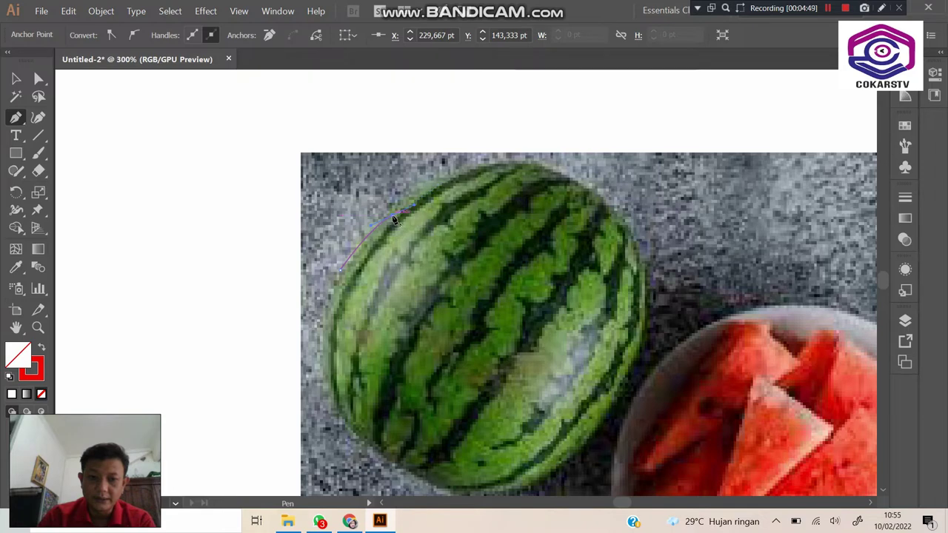
left_click(450, 180)
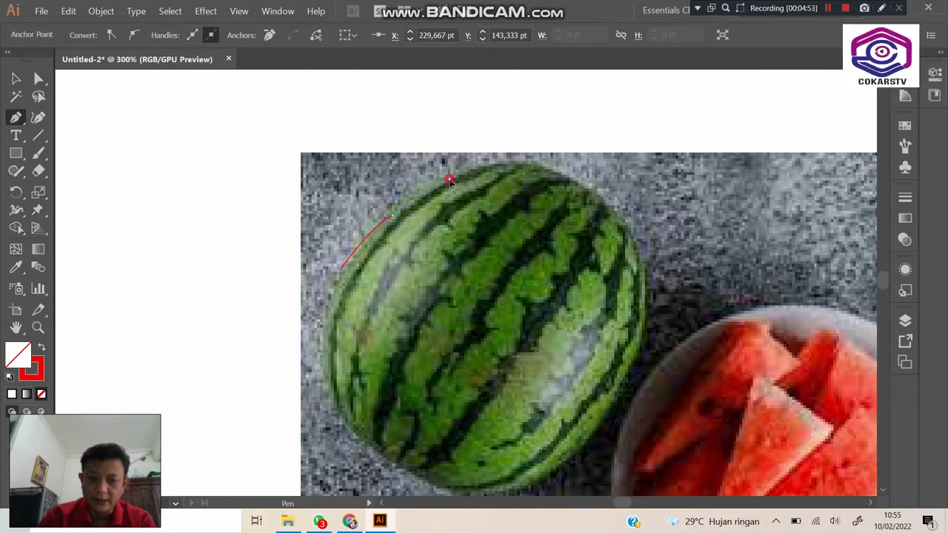
left_click(488, 164)
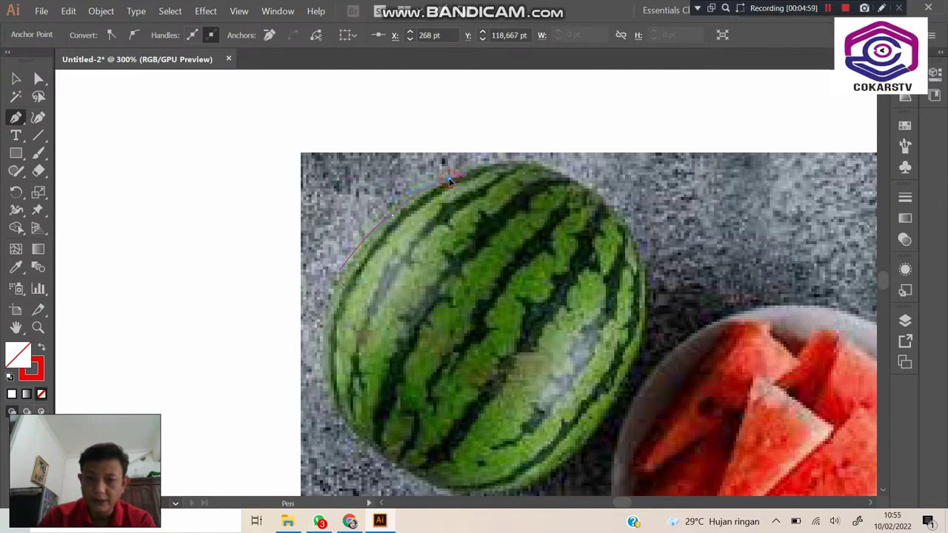
left_click(529, 163)
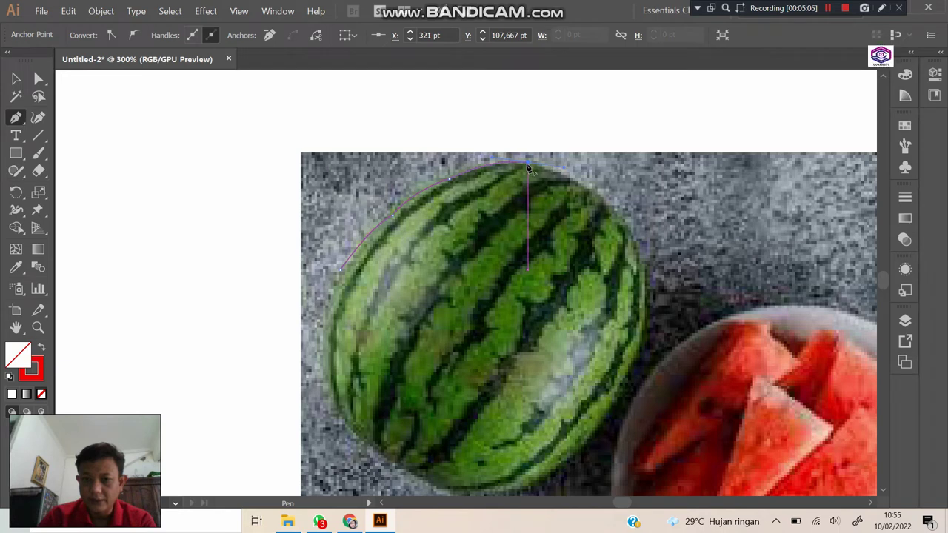
left_click(529, 164)
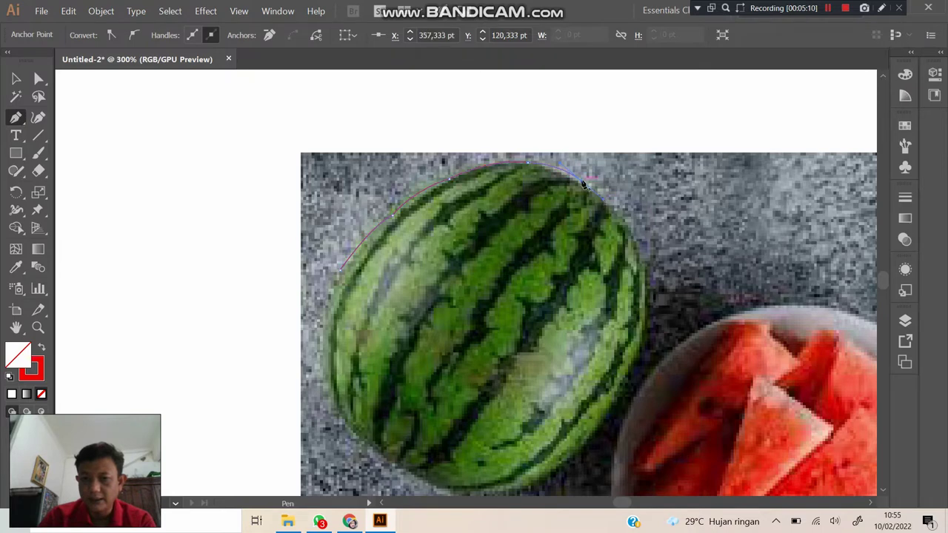
Continue the Pen path around the watermelon's upper-right edge and down its right side to about X 399, Y 221 pt.
left_click(584, 185)
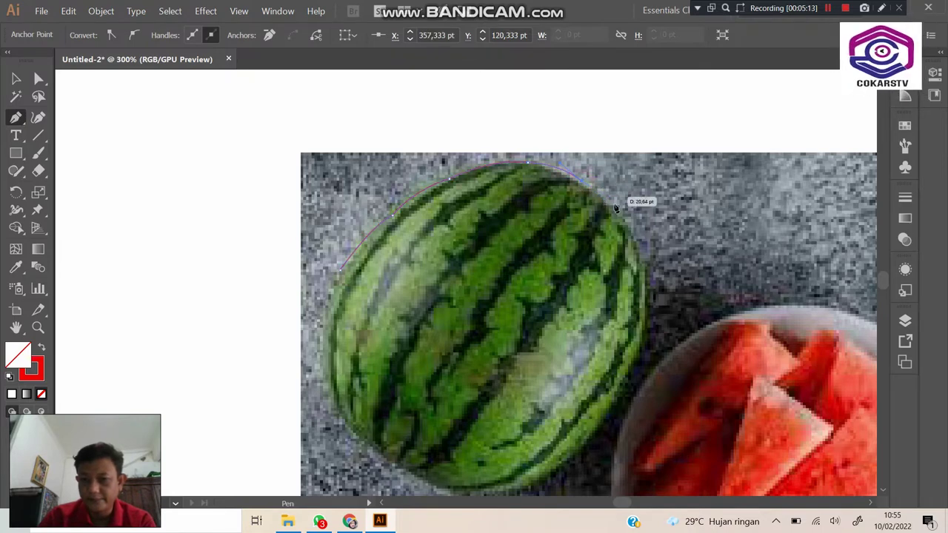
left_click(626, 230)
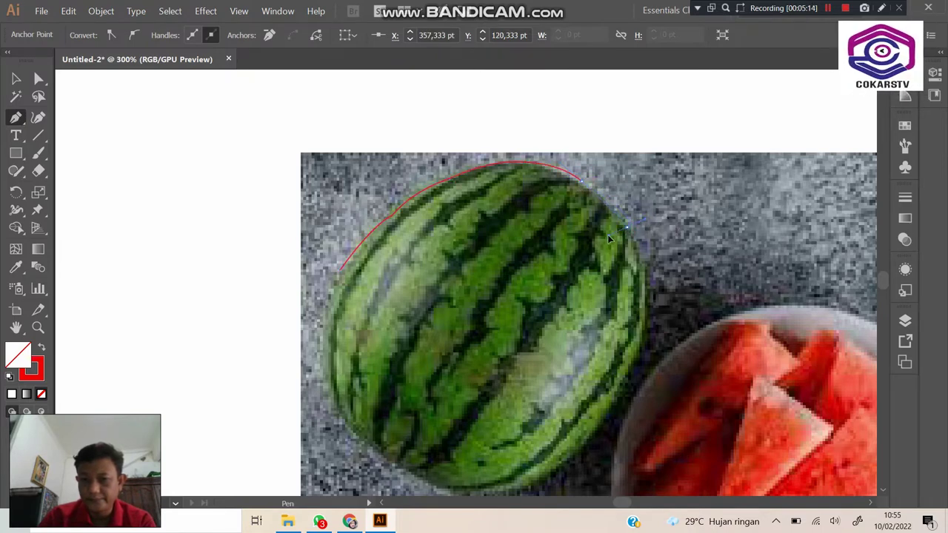
mouse_move(626, 239)
left_mouse_down()
mouse_move(678, 260)
mouse_move(628, 233)
left_mouse_up()
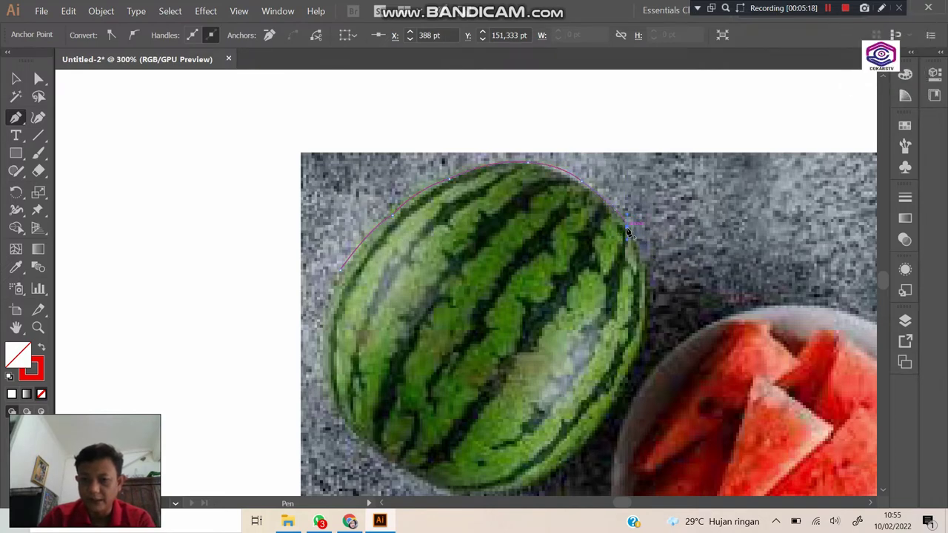
left_click(643, 276)
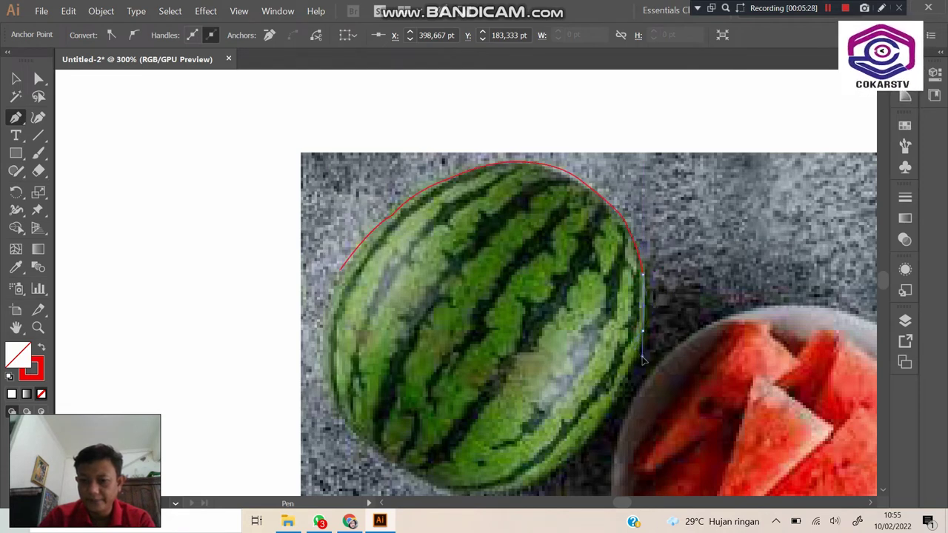
left_click_drag(643, 329, 642, 357)
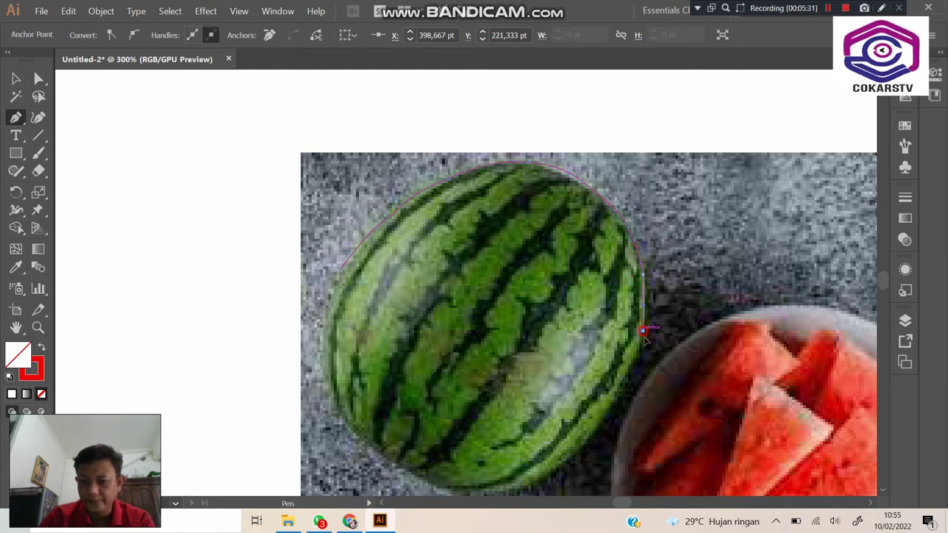
Extend the curved path along the watermelon's lower-right edge beside the bowl, reaching its underside.
left_click(619, 410, "ctrl")
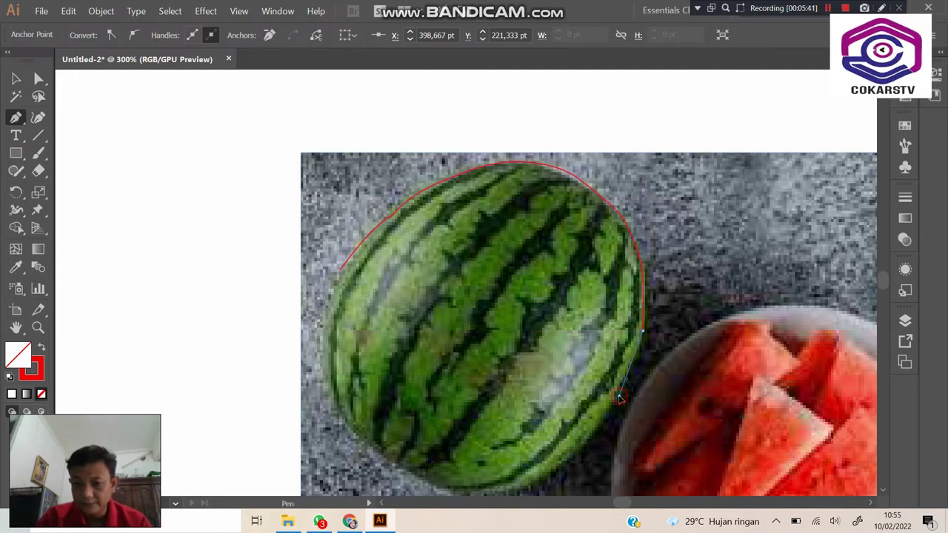
left_click_drag(620, 396, 608, 415)
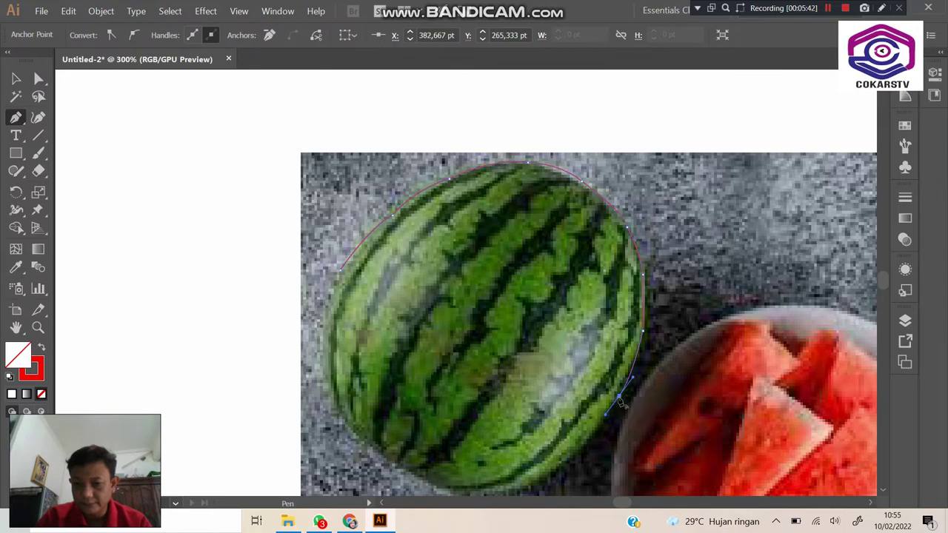
left_click(620, 396)
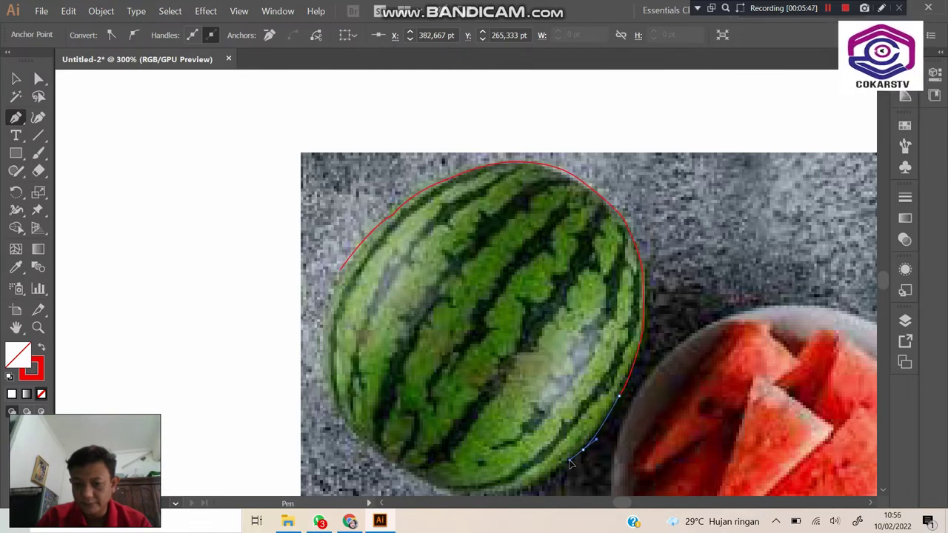
left_click_drag(572, 463, 569, 462)
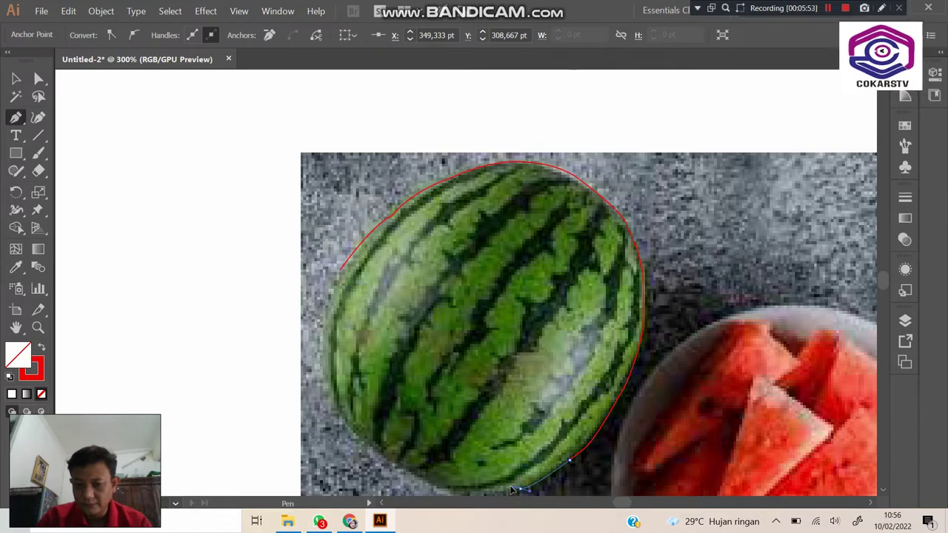
left_click(520, 488)
scroll(492, 474, "down", 2)
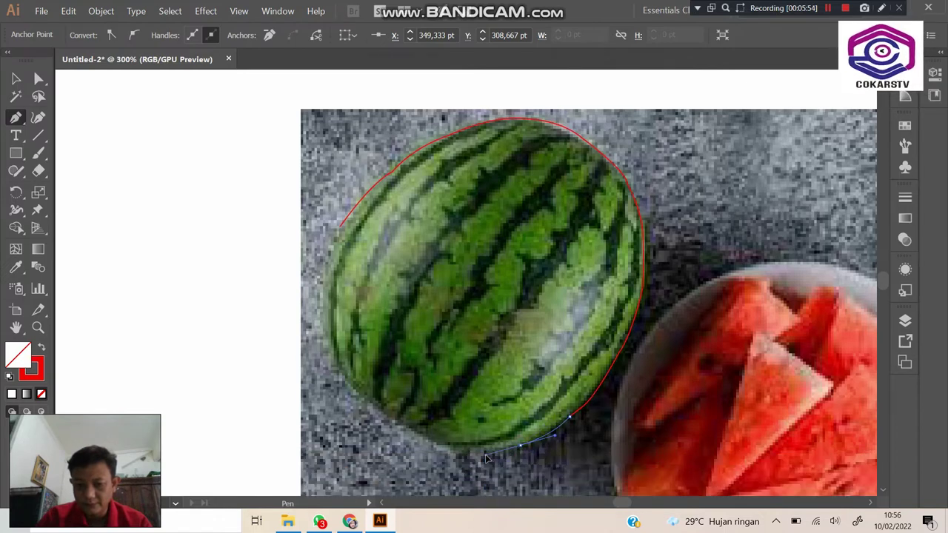
Trace the watermelon's bottom and lower-left edge, then up its left side to about X 184, Y 221 pt.
left_click_drag(485, 458, 410, 442)
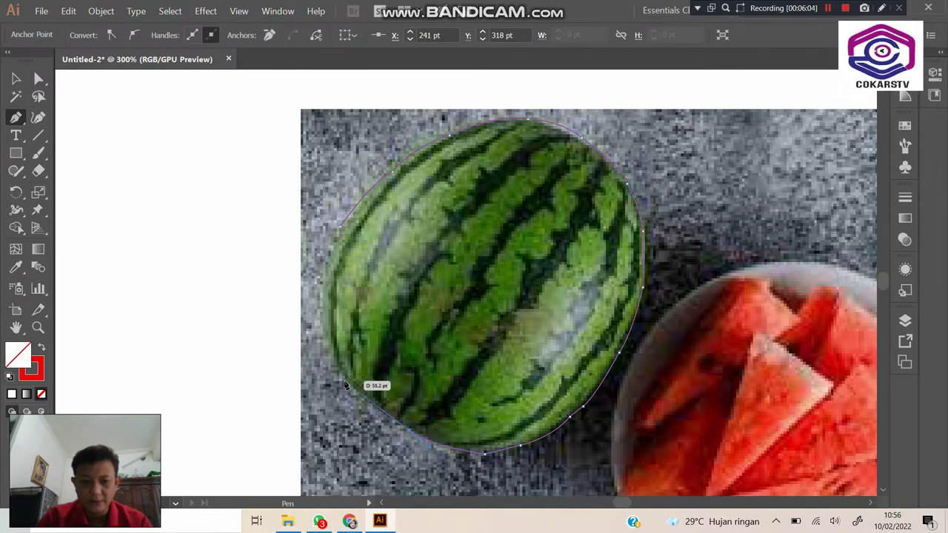
left_click_drag(343, 383, 366, 378)
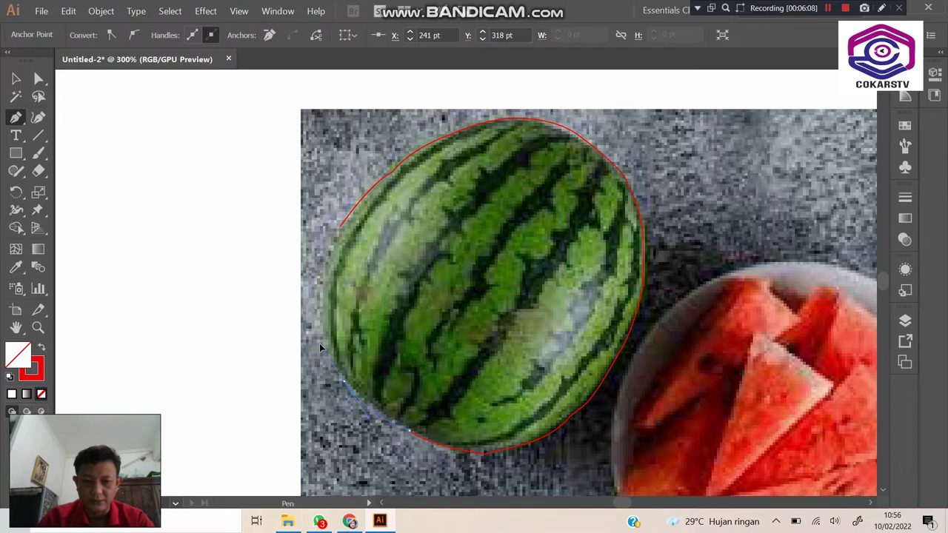
left_click(348, 387)
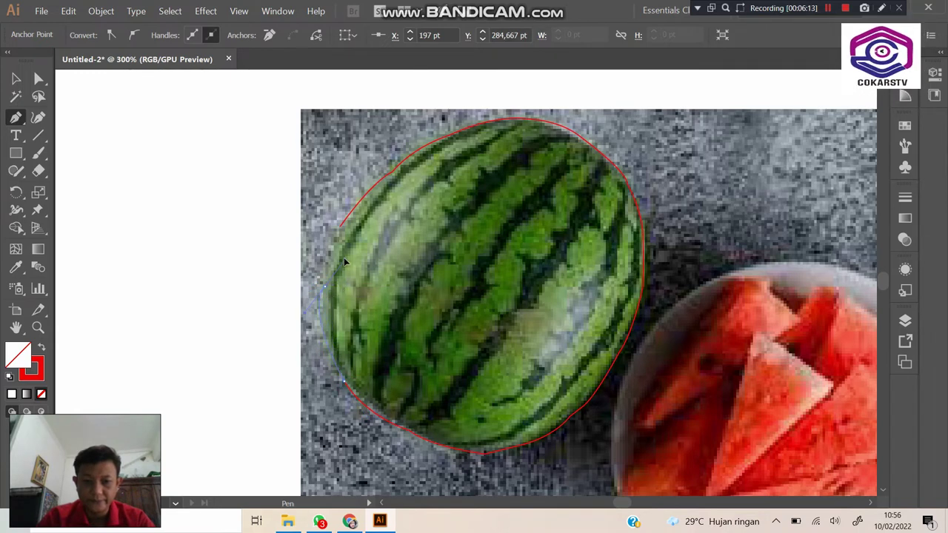
left_click_drag(325, 289, 346, 273)
left_click_drag(345, 273, 325, 292)
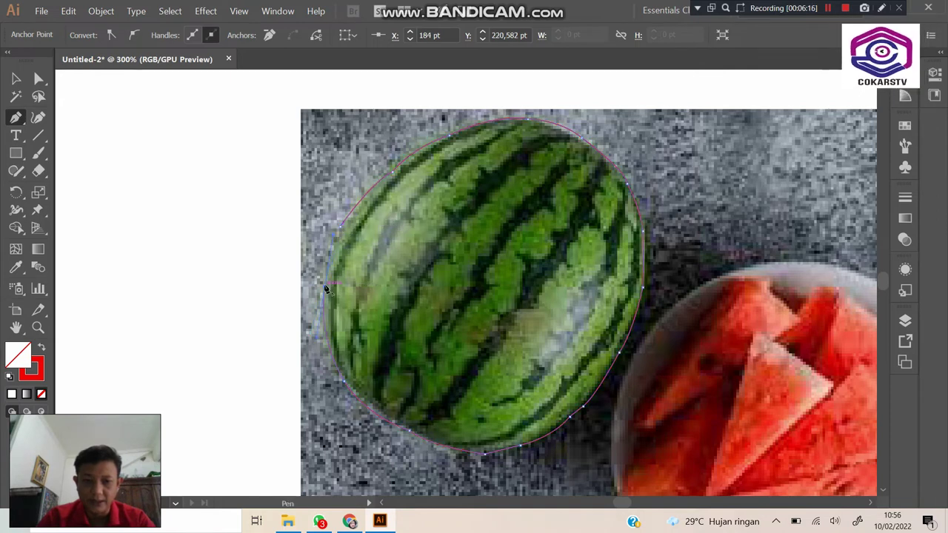
Close the path at its starting anchor on the upper-left edge, forming an outline about 216 by 227 pt, and deselect it.
left_click_drag(324, 292, 351, 218)
left_click_drag(352, 218, 343, 230)
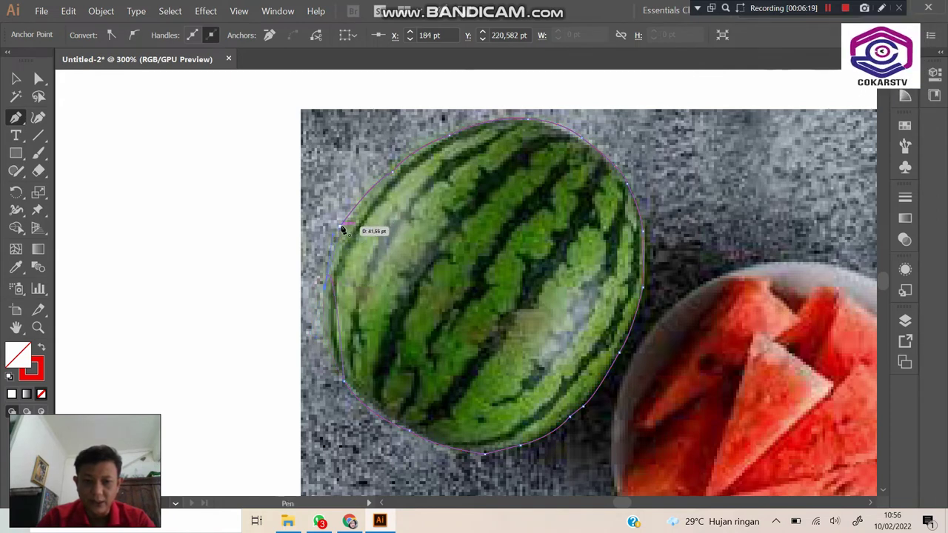
left_click_drag(342, 231, 356, 232)
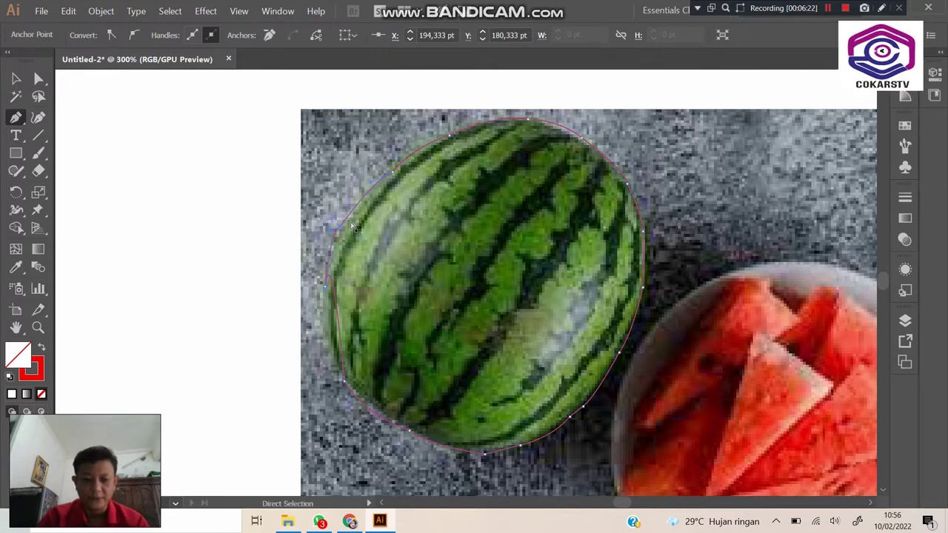
key("ctrl")
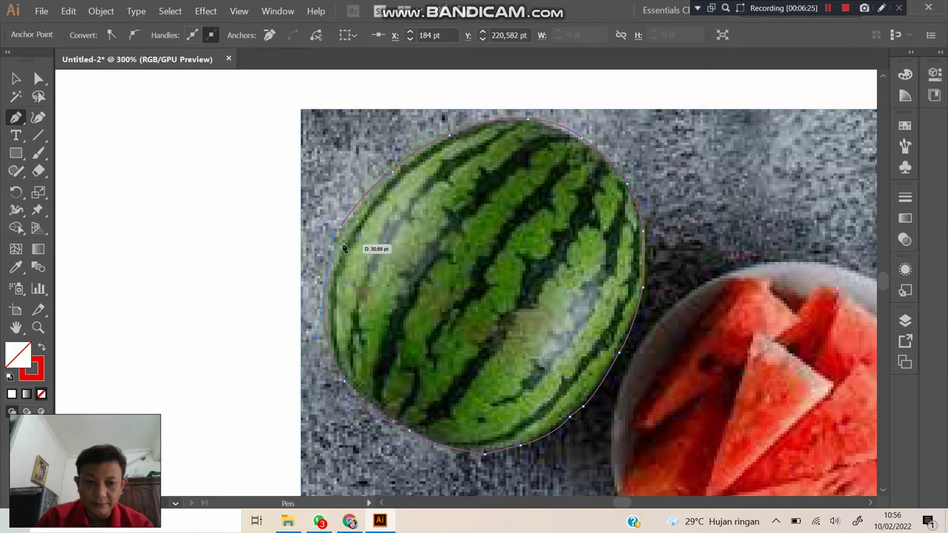
left_click_drag(352, 226, 342, 231)
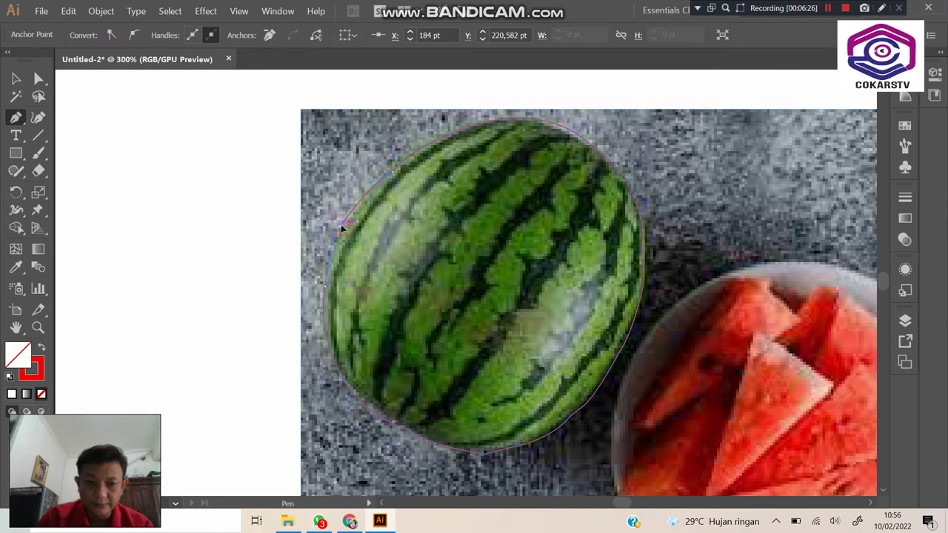
left_click_drag(342, 230, 349, 229)
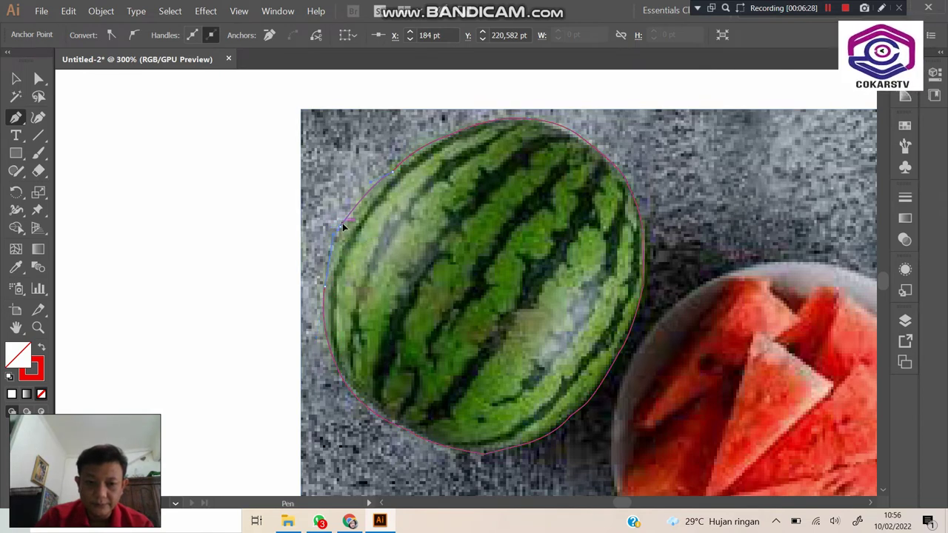
left_click(346, 226)
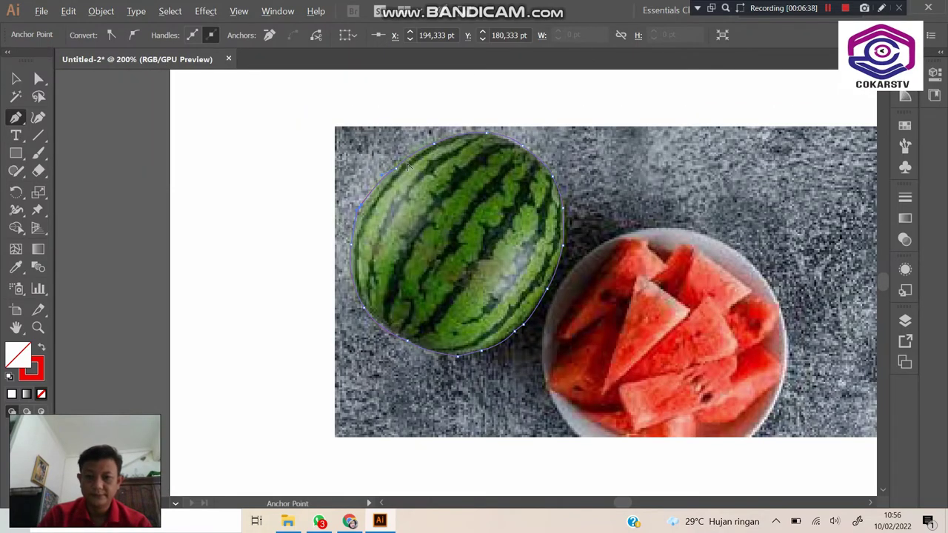
key("ctrl+minus")
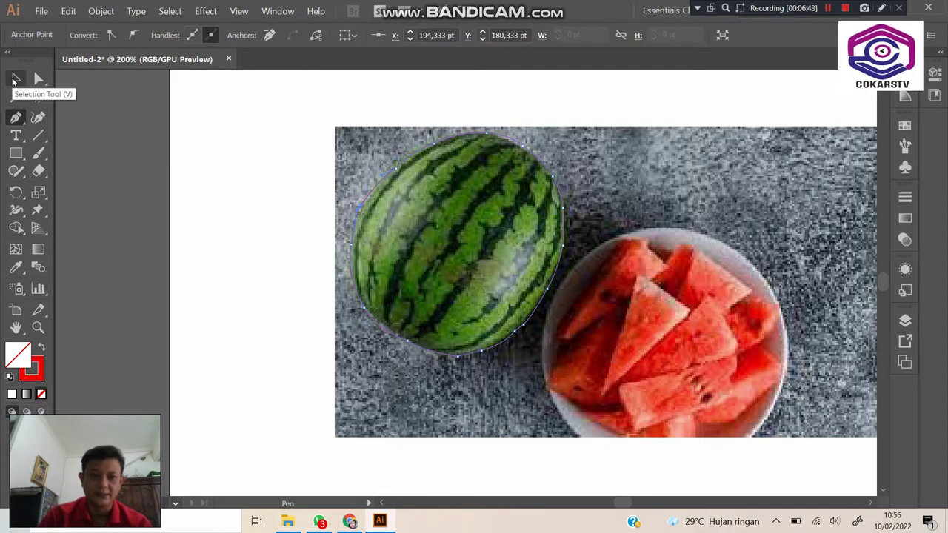
left_click(14, 79)
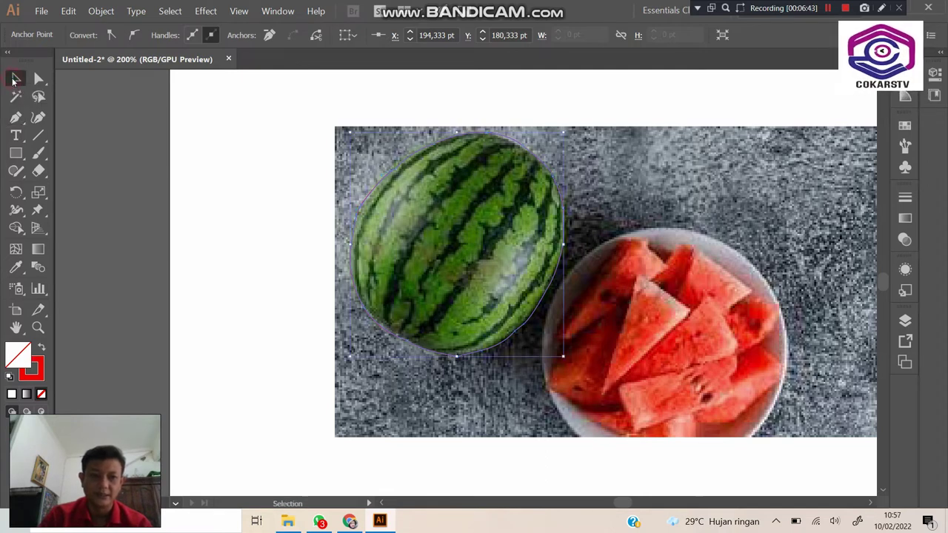
left_click(119, 195)
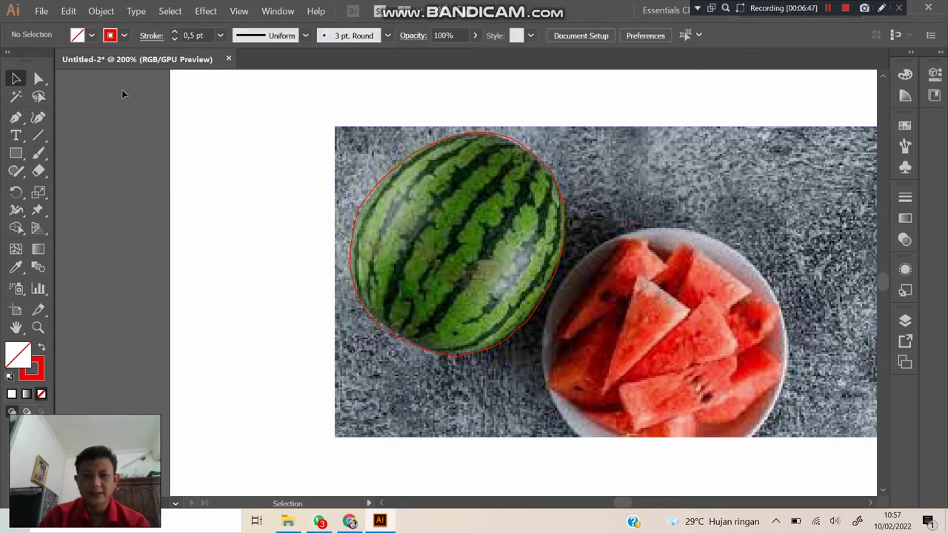
Select the closed watermelon outline together with the embedded photo using the Direct Selection tool.
left_click(39, 79)
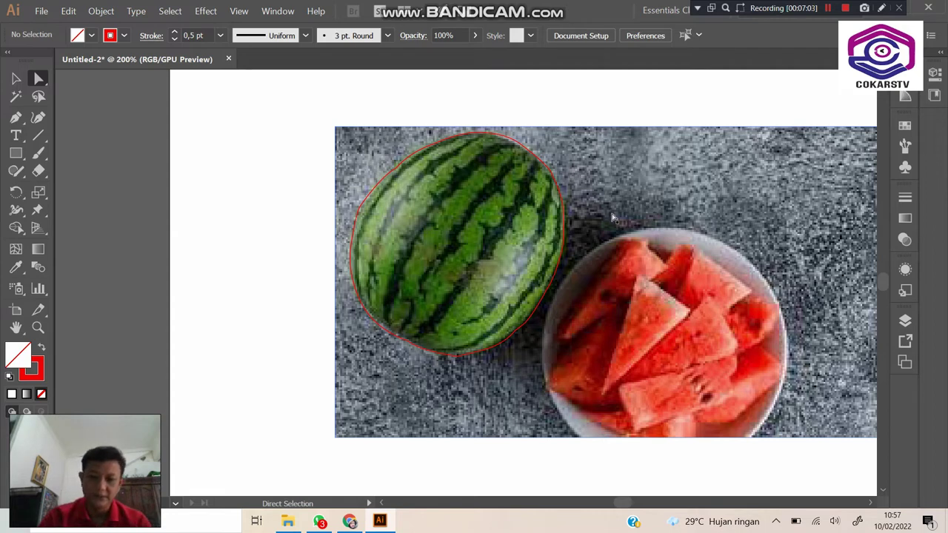
left_click(528, 151)
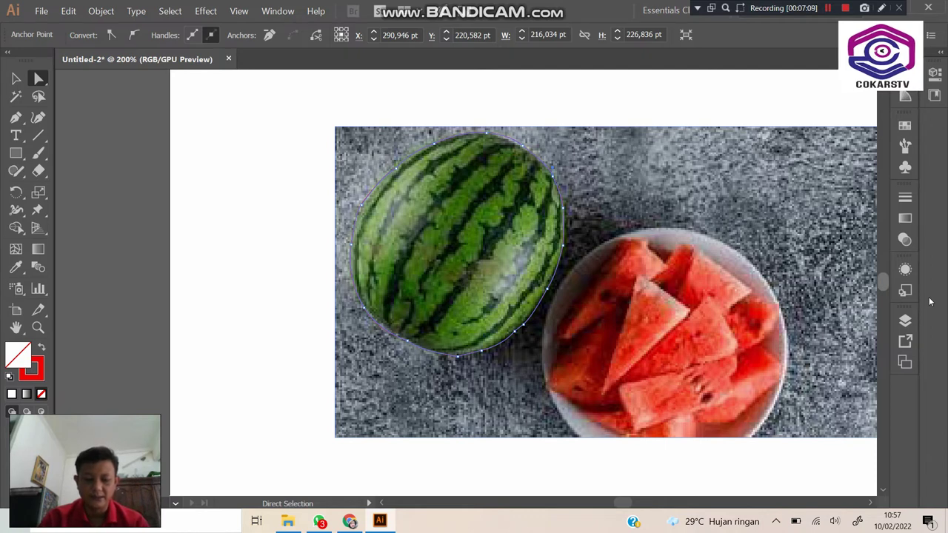
key("ctrl")
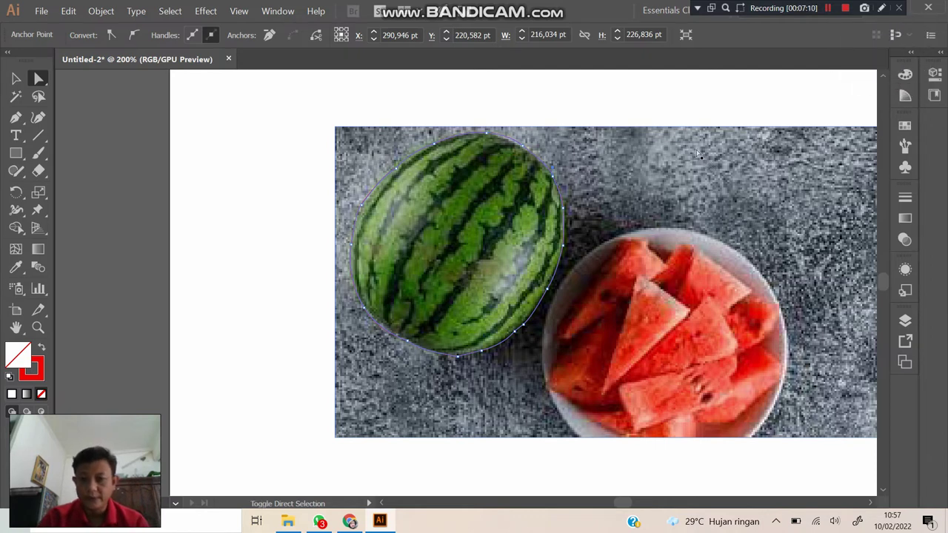
key("ctrl+a")
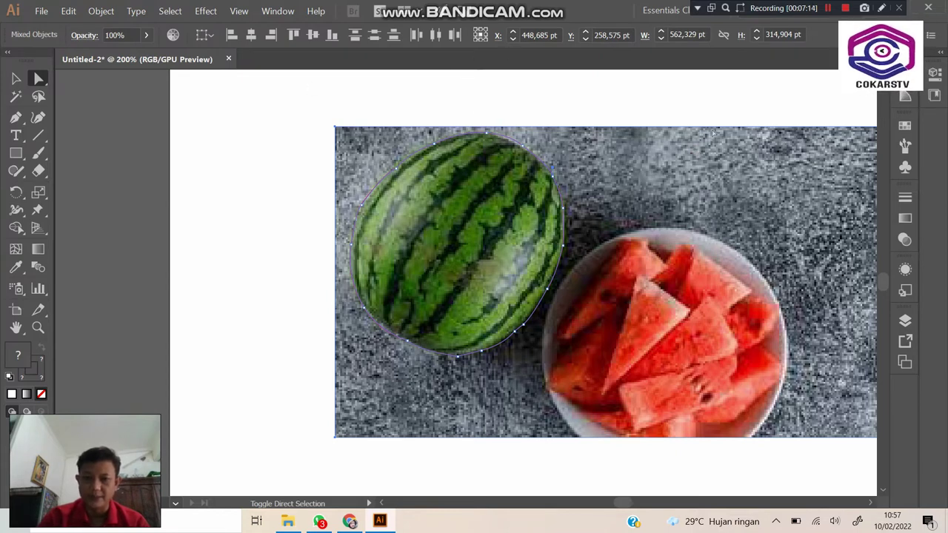
left_click(212, 91)
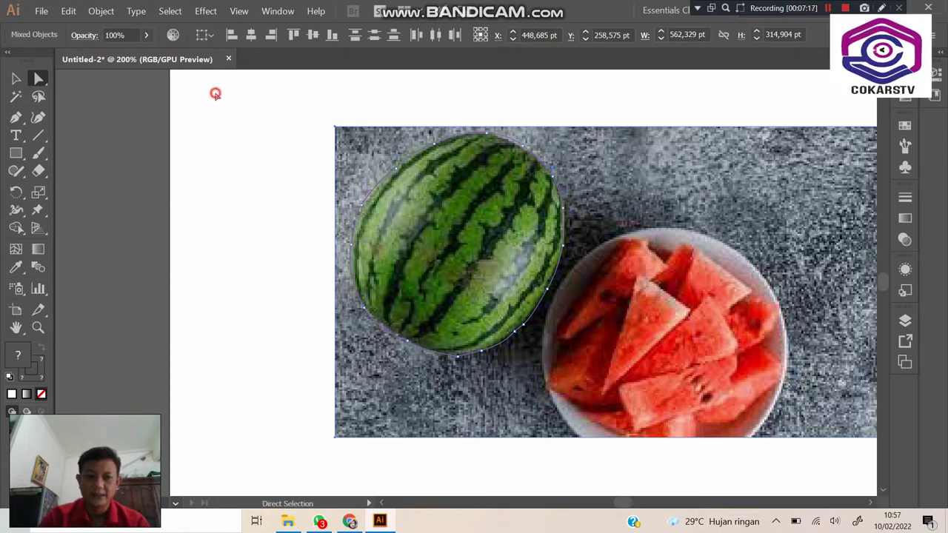
left_click(438, 144)
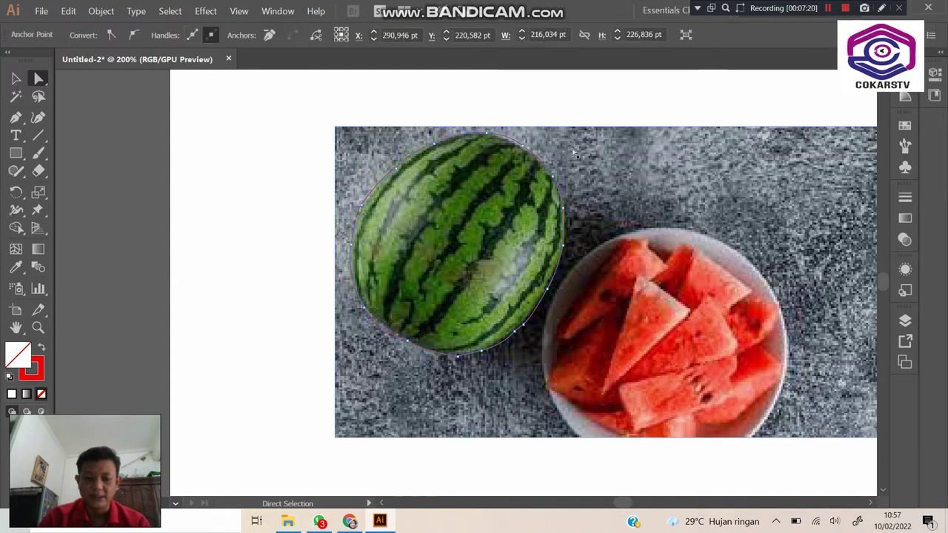
left_click(358, 135, "shift")
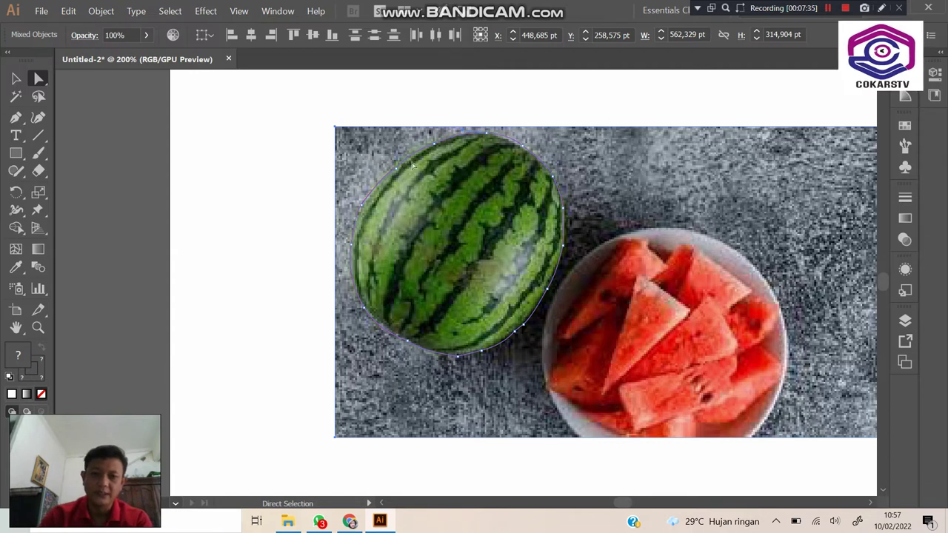
Make a clipping mask from the watermelon outline and the photo, and deselect the result.
right_click(449, 166)
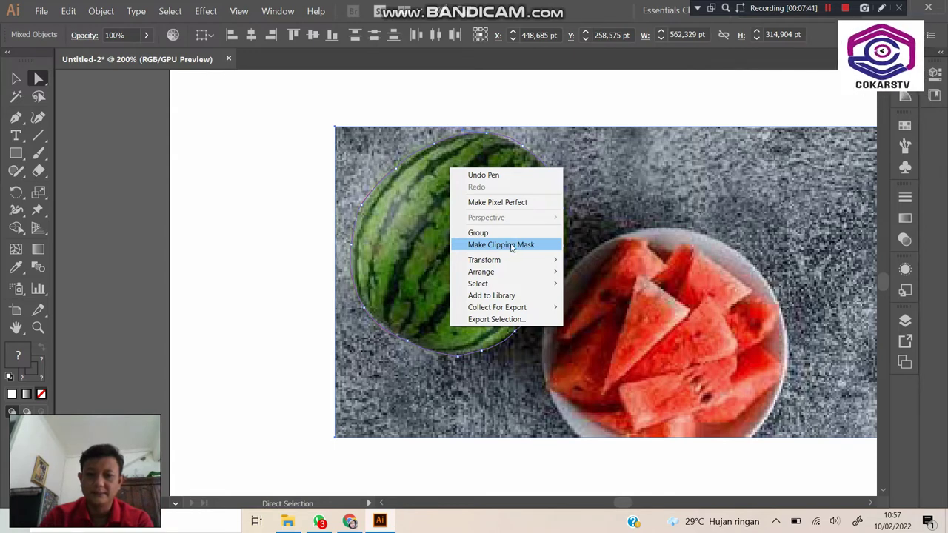
left_click(509, 246)
left_click(654, 250)
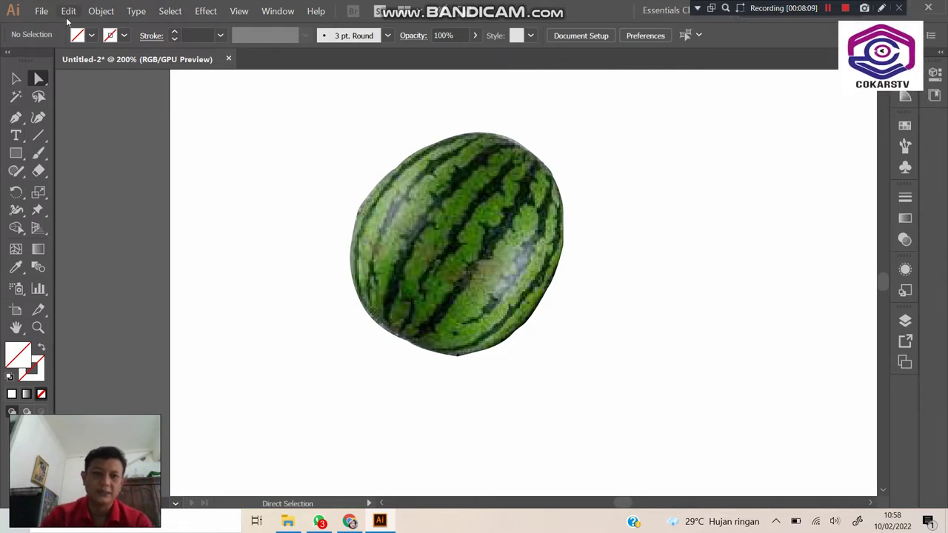
Scale down the clipped watermelon and position it in the artboard's upper-left corner, leaving it deselected.
left_click(15, 78)
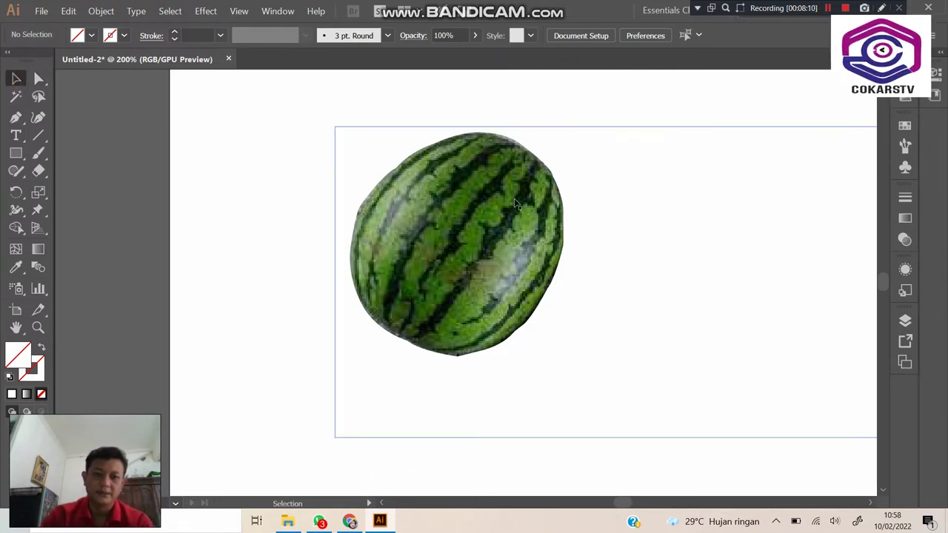
left_click_drag(517, 203, 326, 170)
left_click_drag(350, 318, 296, 237)
left_click_drag(229, 142, 294, 150)
left_click(593, 182)
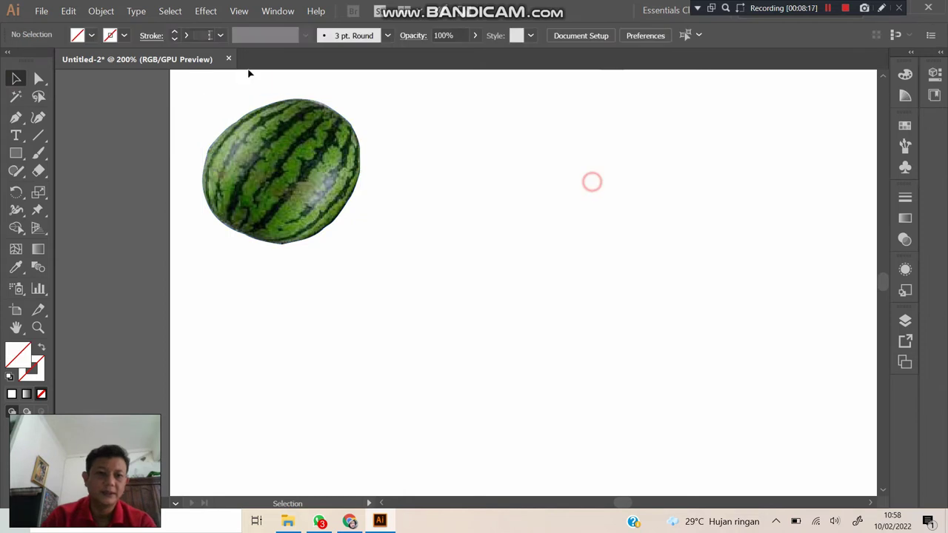
Place the donat image from the Pictures folder as a linked file, sized freehand on the empty area beside the watermelon.
left_click(42, 12)
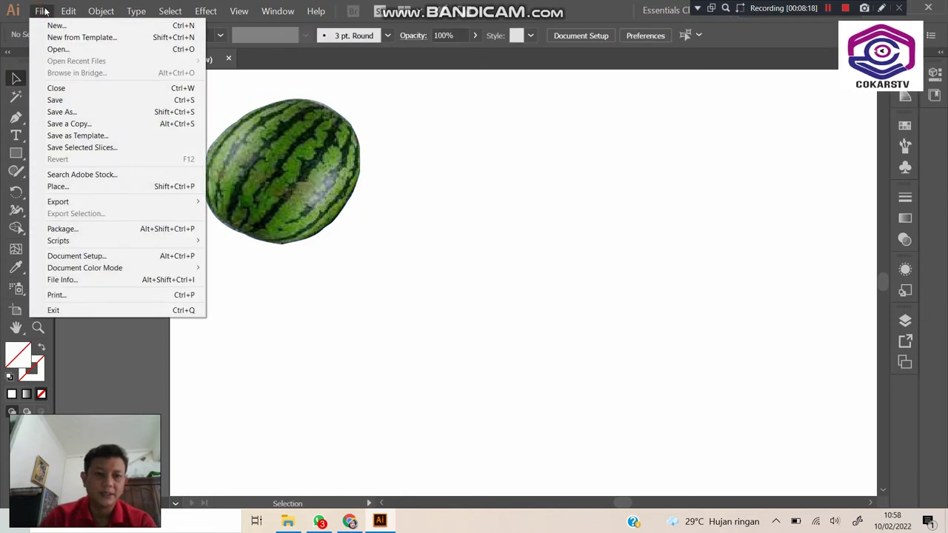
left_click(74, 186)
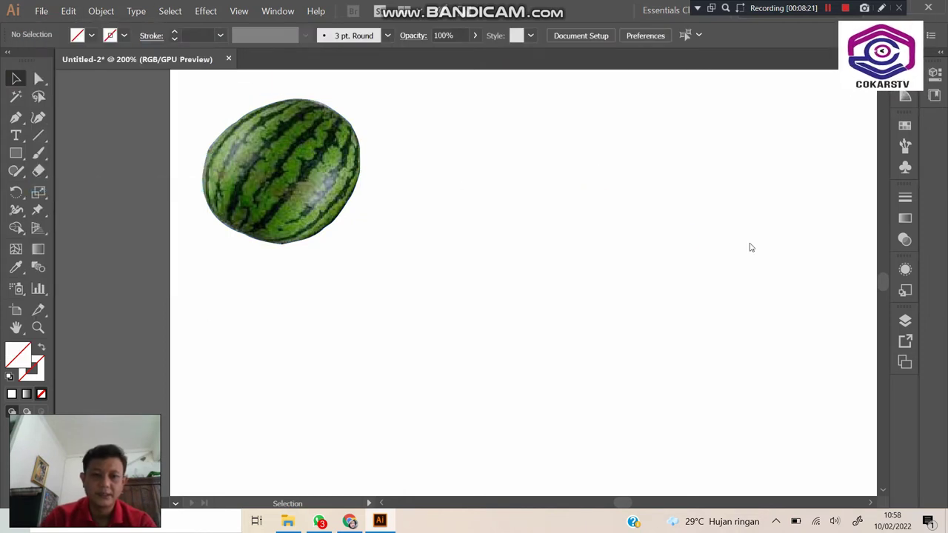
scroll(297, 102, "down", 1)
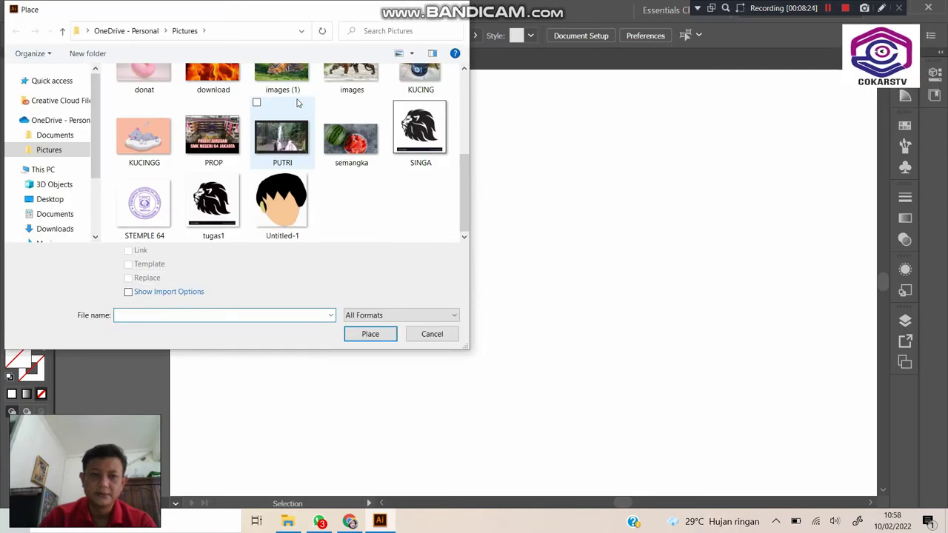
left_click(148, 74)
scroll(185, 104, "up", 1)
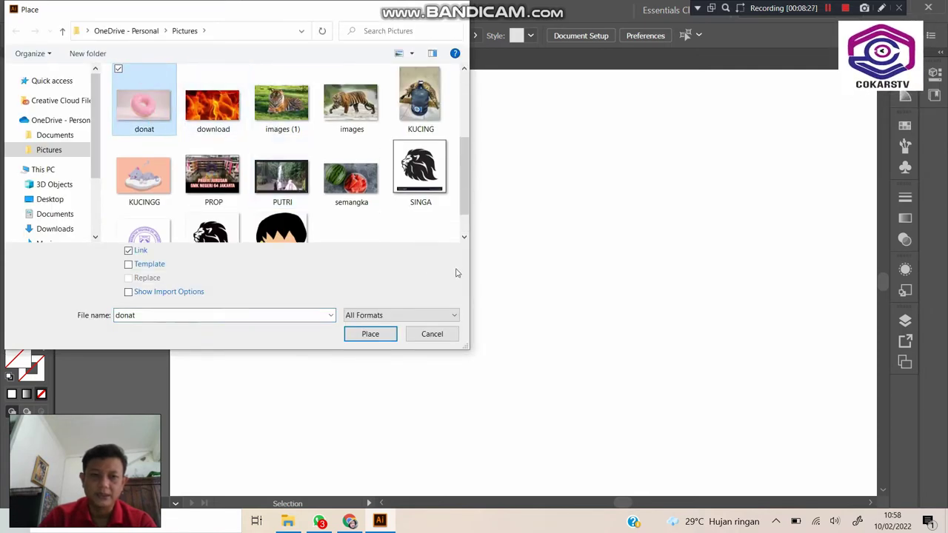
left_click(370, 334)
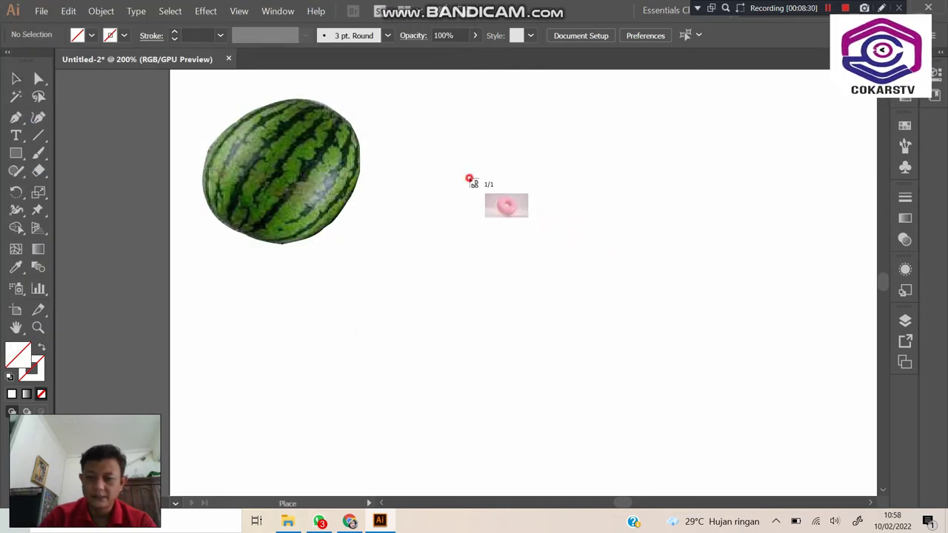
left_click_drag(470, 180, 837, 465)
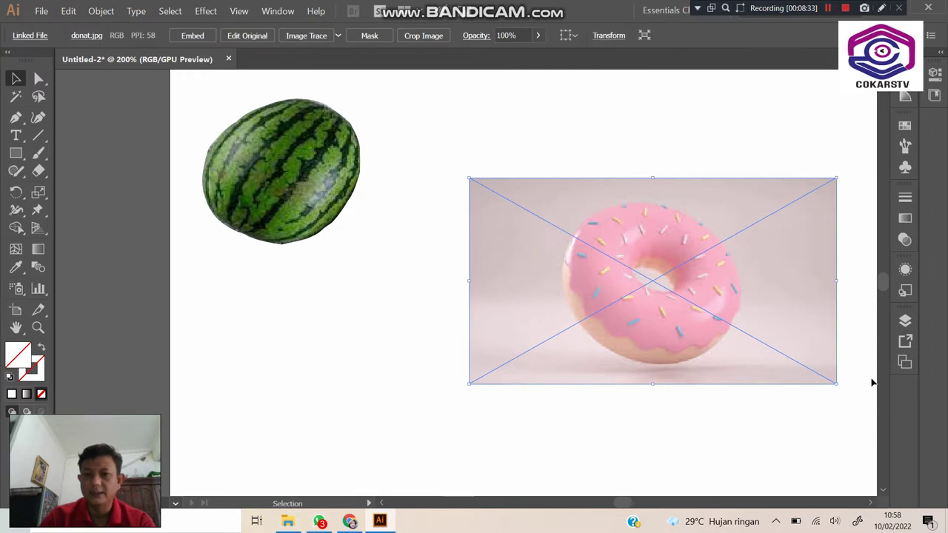
Embed the placed donut image in the document.
left_click(192, 35)
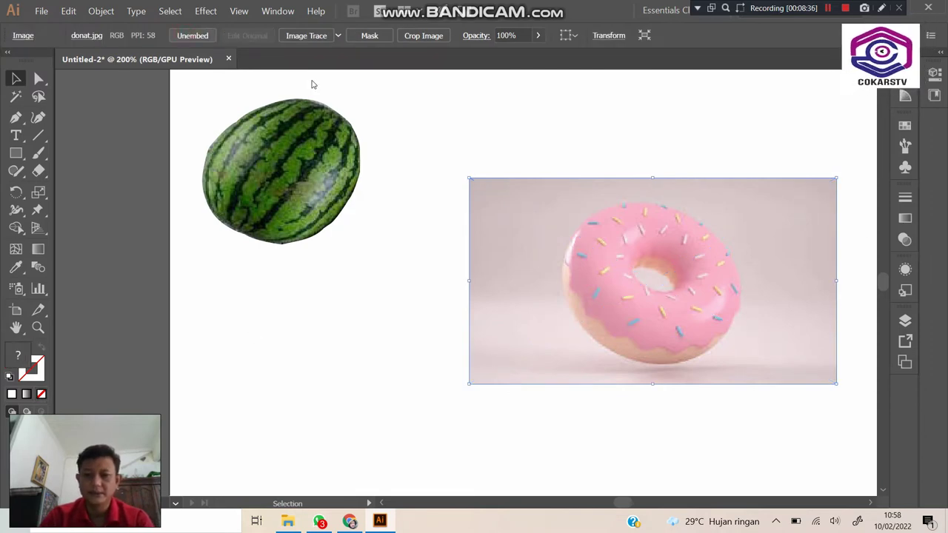
left_click(872, 504)
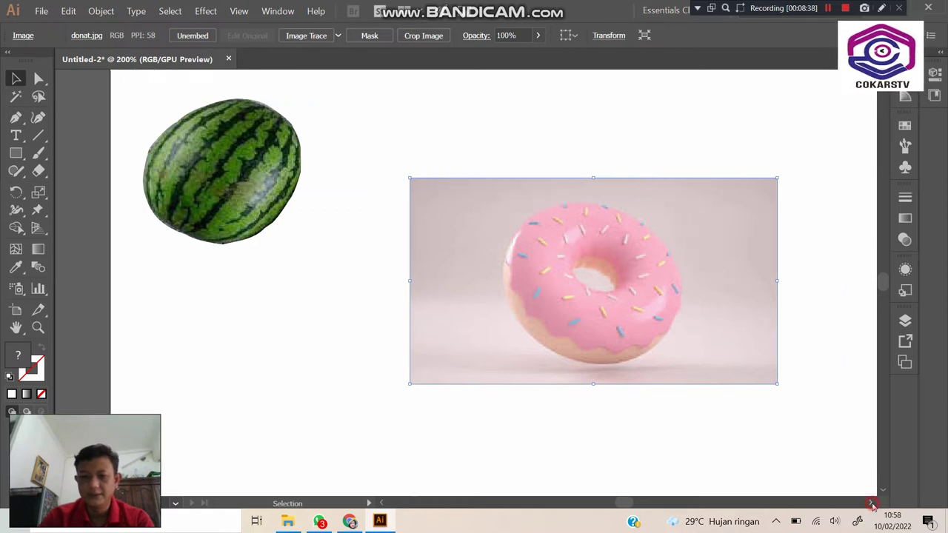
left_click_drag(872, 504, 864, 499)
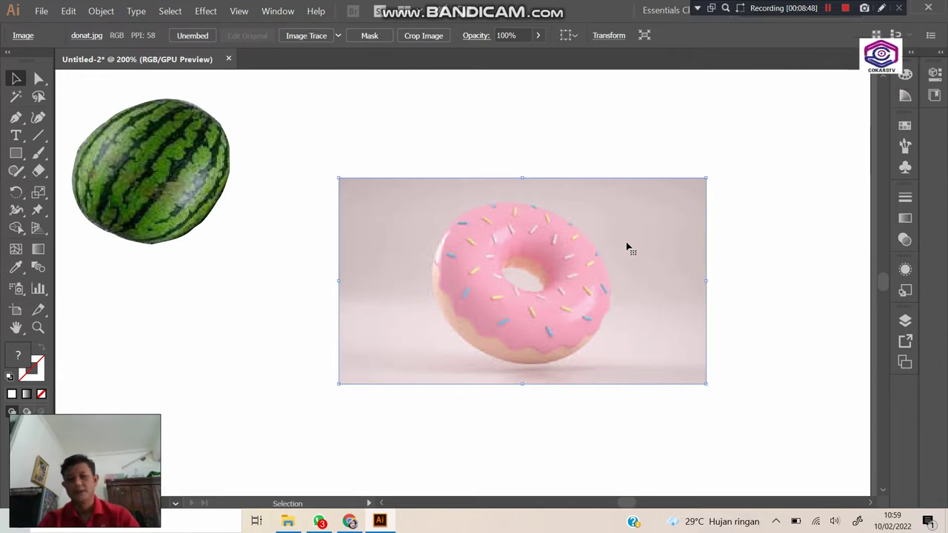
Trace the donut's top and right edges with the Pen tool, from its upper-left edge to about X 577, Y 287.5 pt.
left_click(16, 118)
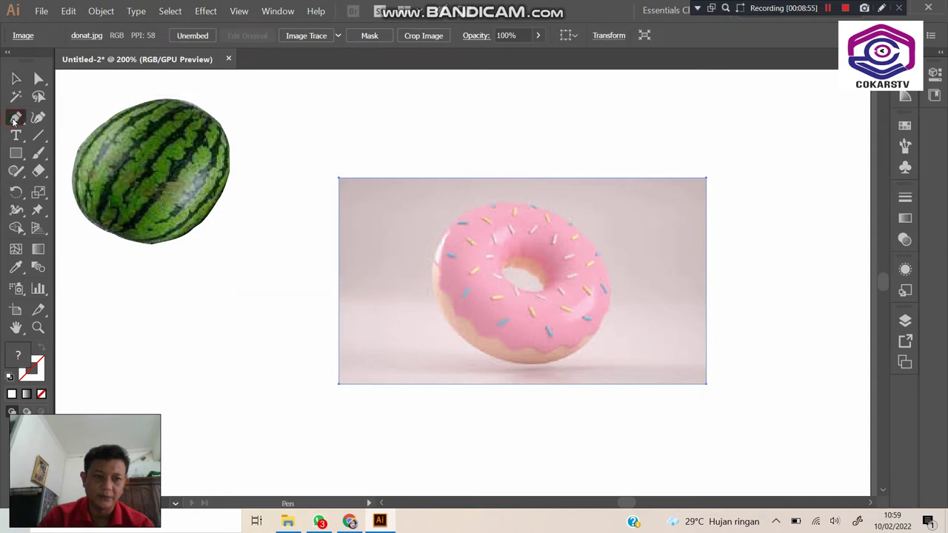
left_click(467, 211)
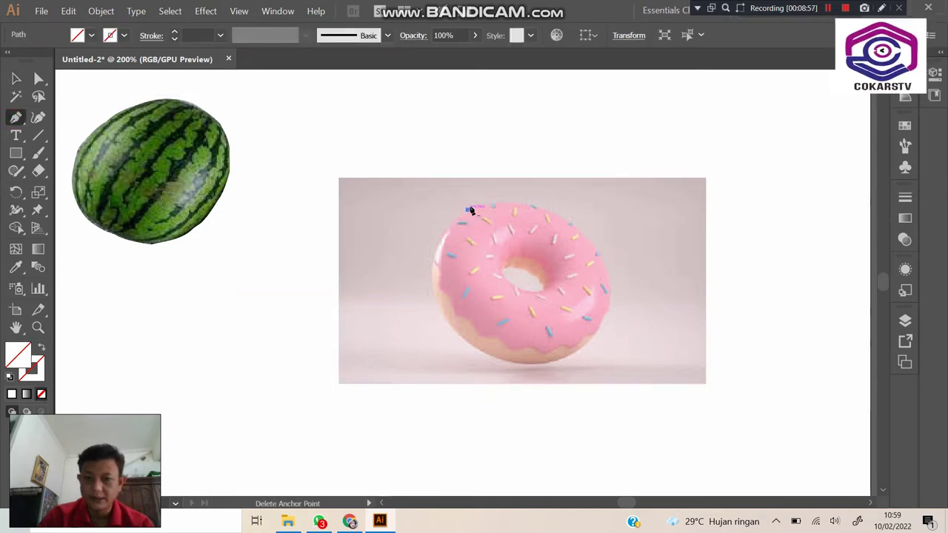
left_click(524, 203)
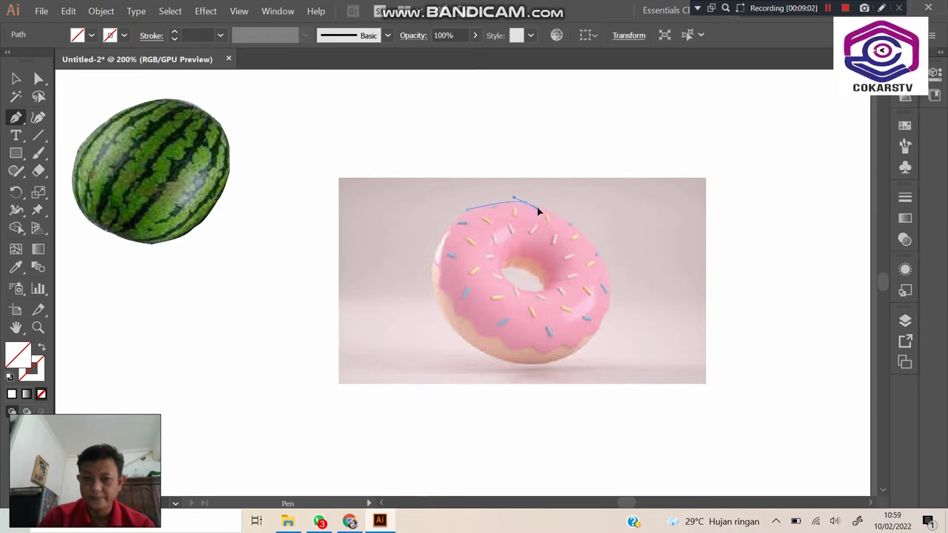
left_click_drag(535, 214, 533, 209)
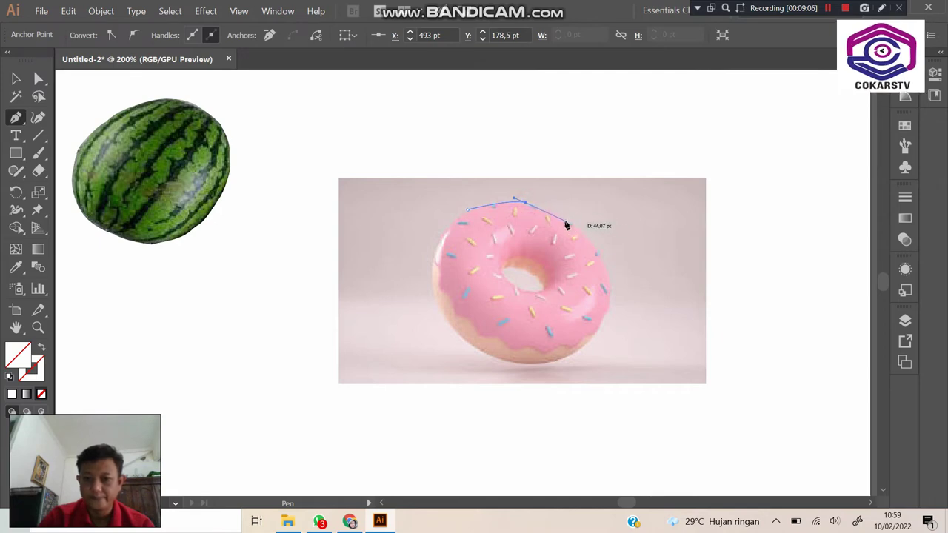
mouse_move(567, 232)
left_mouse_down()
mouse_move(572, 252)
mouse_move(565, 226)
left_mouse_up()
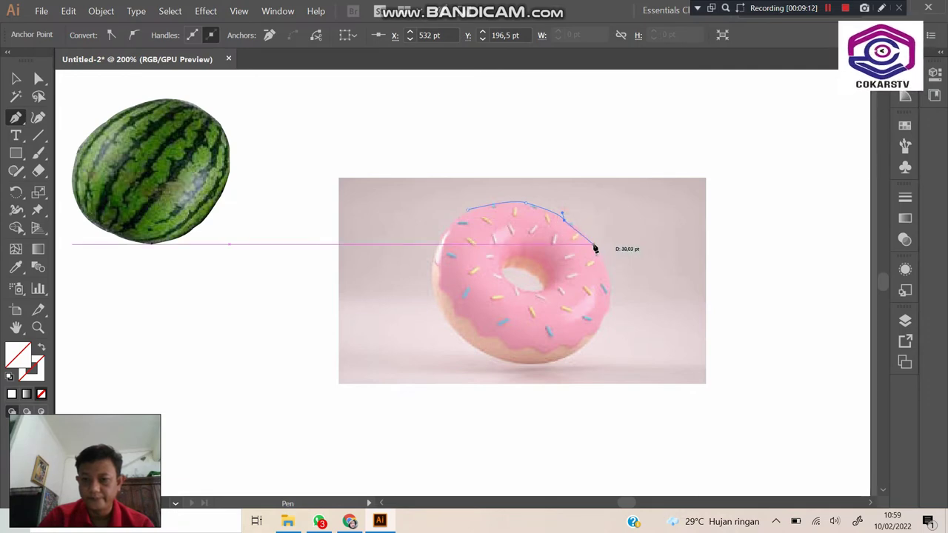
left_click(593, 243)
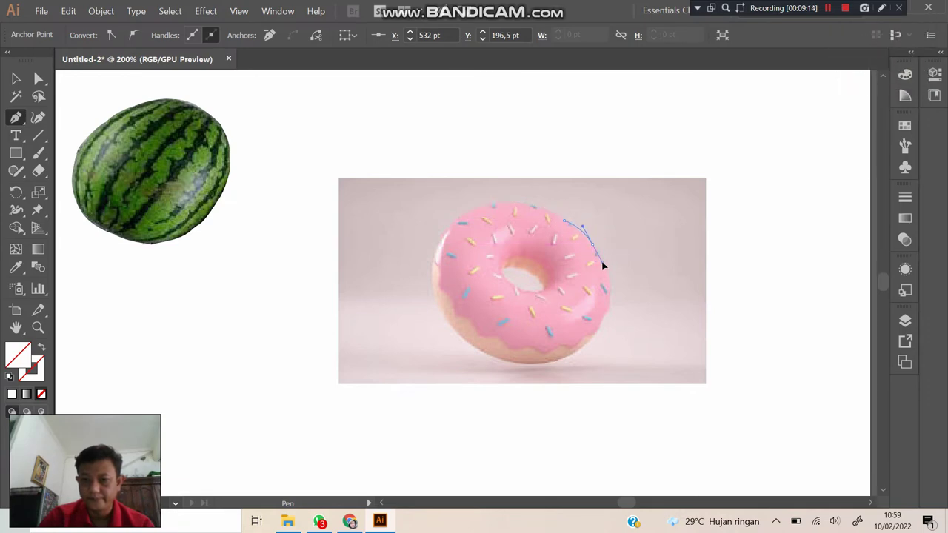
left_click_drag(603, 265, 600, 325)
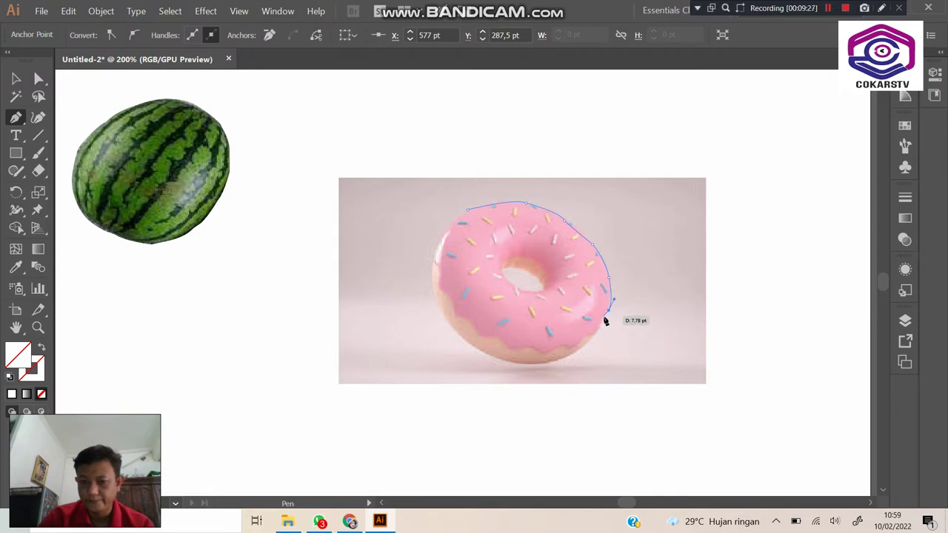
Extend the path around the donut's lower-right edge and underside to about X 429, Y 316.5 pt.
left_click(605, 321)
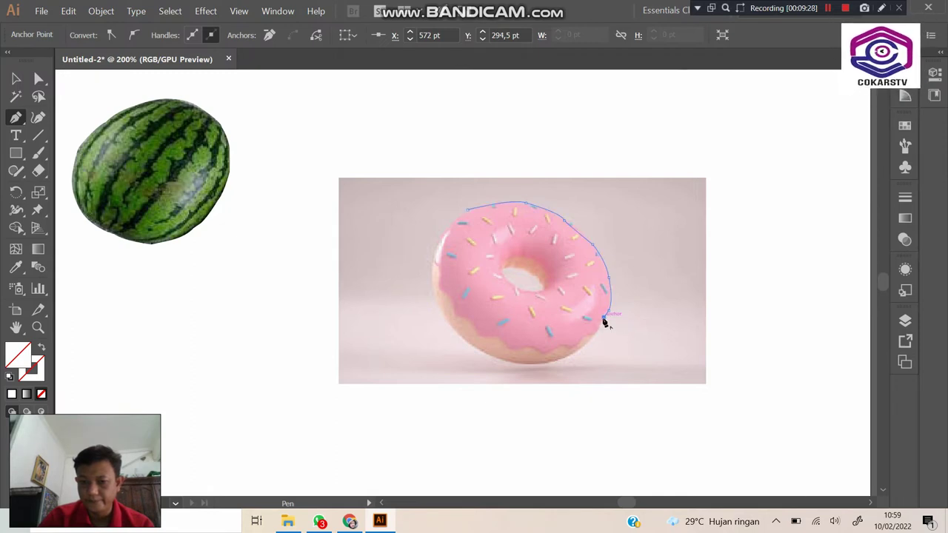
left_click(593, 342)
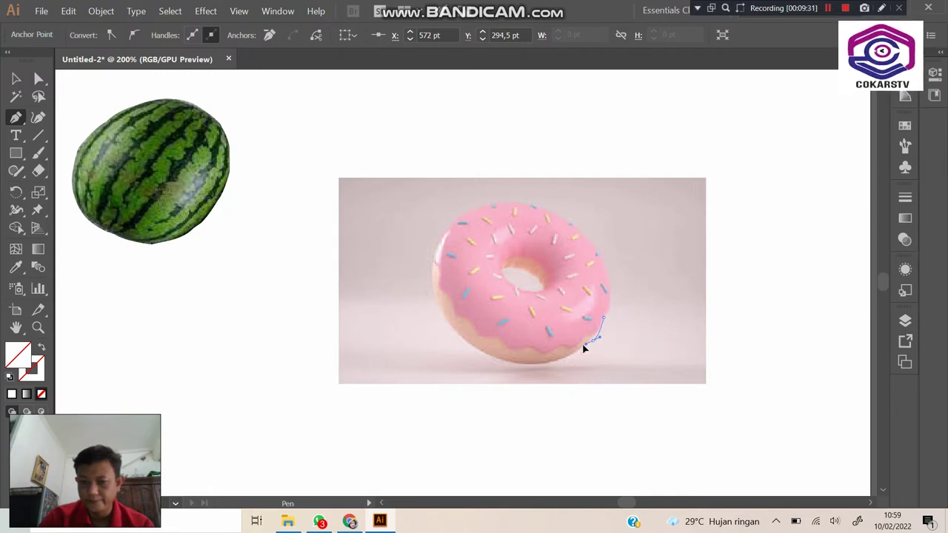
left_click(582, 353)
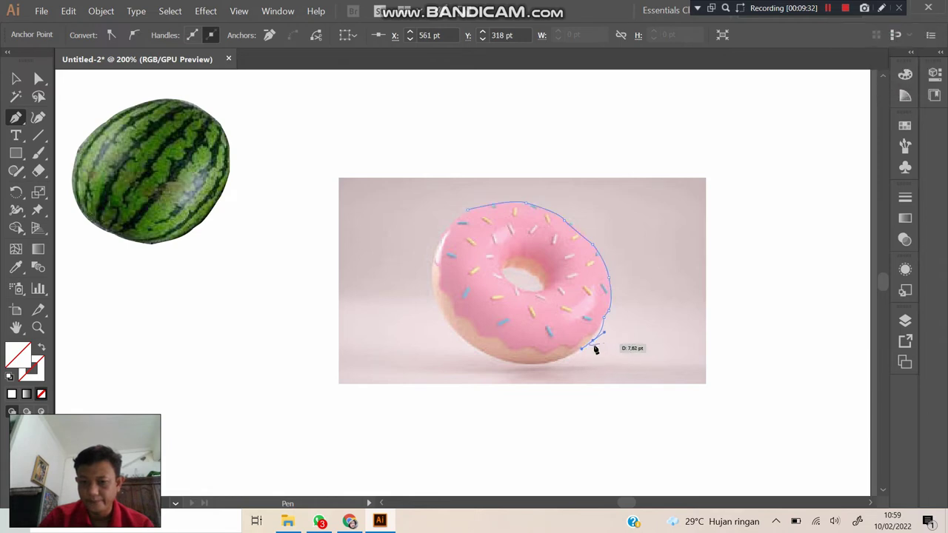
left_click_drag(582, 354, 504, 363)
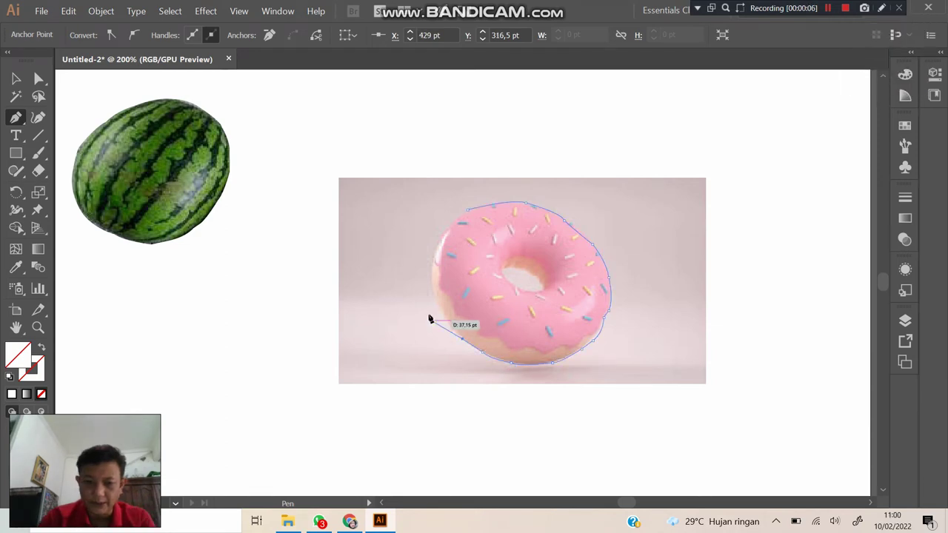
Trace up the donut's left edge, close the path at its starting anchor on the upper-left edge, and deselect it.
left_click_drag(430, 318, 446, 317)
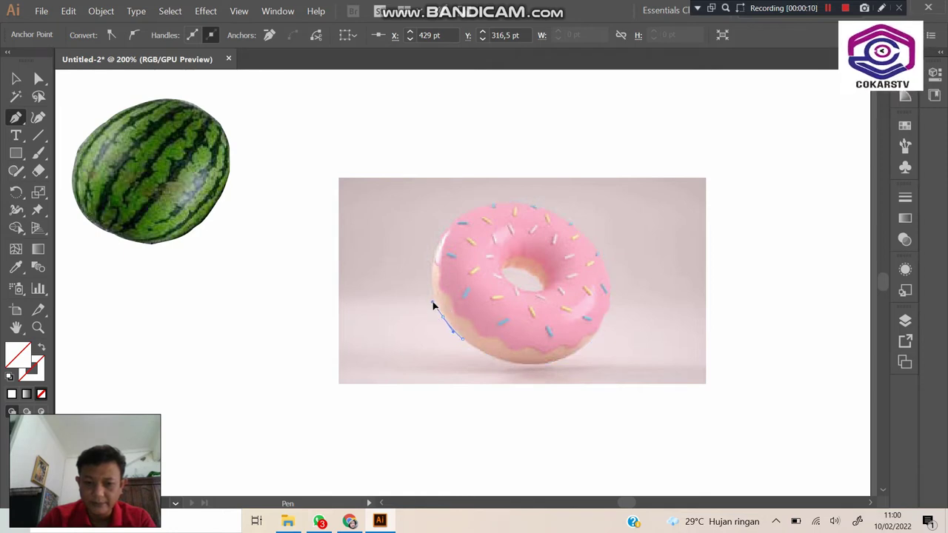
mouse_move(435, 306)
left_mouse_down()
mouse_move(470, 303)
mouse_move(515, 358)
mouse_move(449, 280)
mouse_move(440, 294)
mouse_move(447, 312)
mouse_move(432, 290)
left_mouse_up()
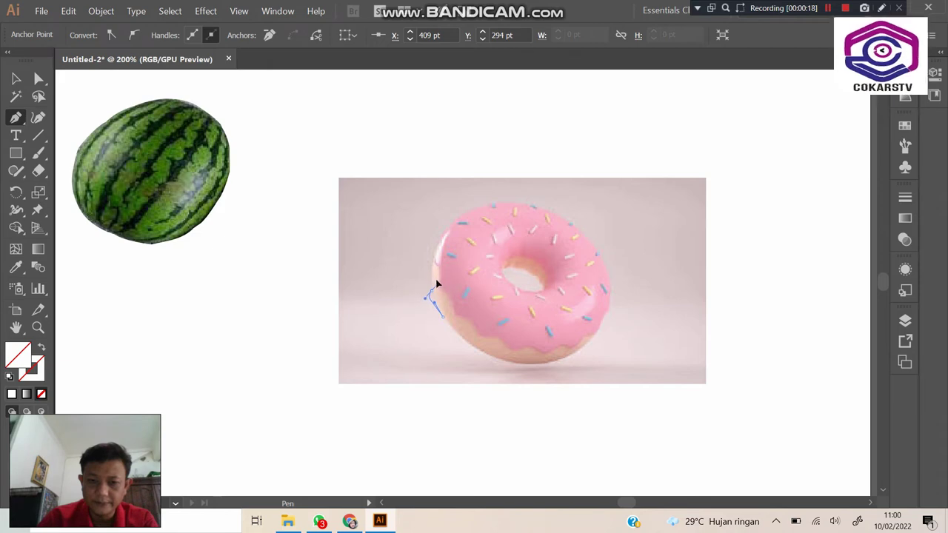
left_click_drag(432, 272, 443, 321)
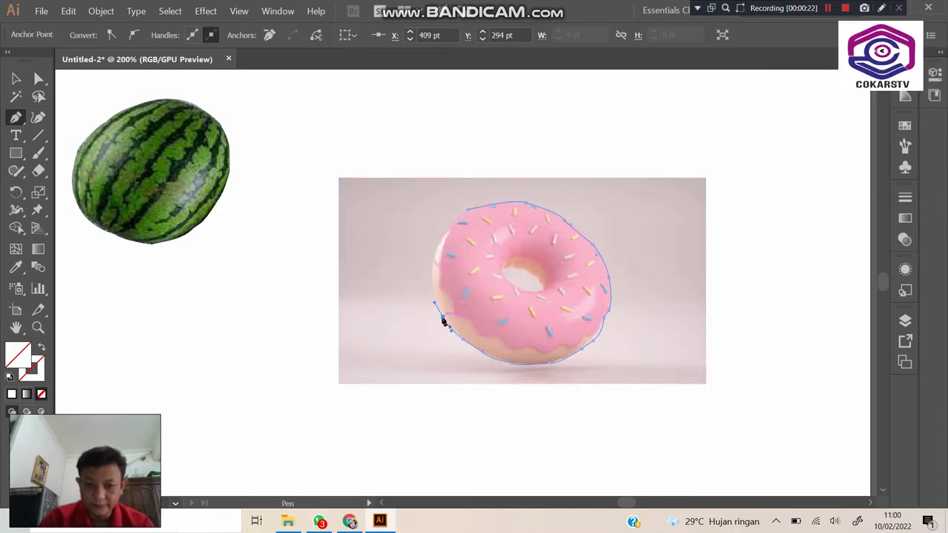
left_click(431, 285)
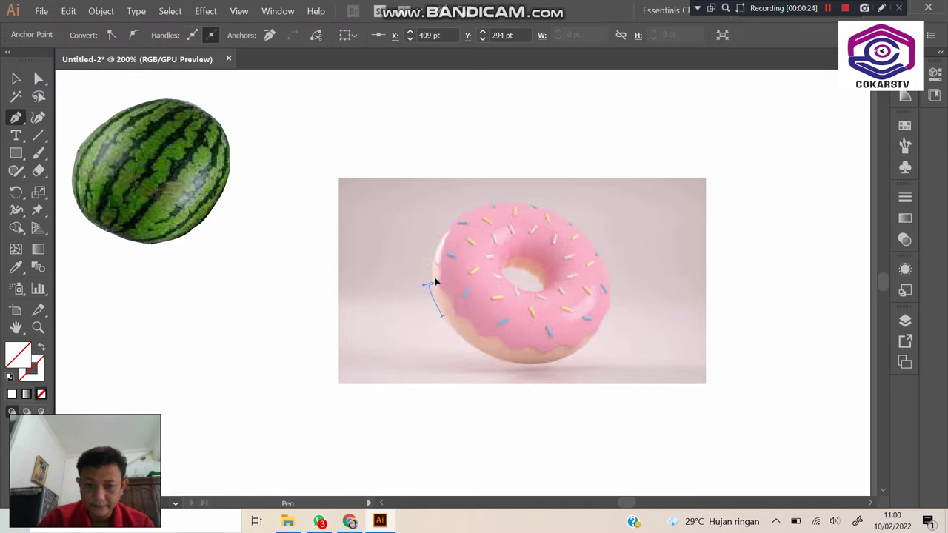
left_click_drag(432, 280, 467, 212)
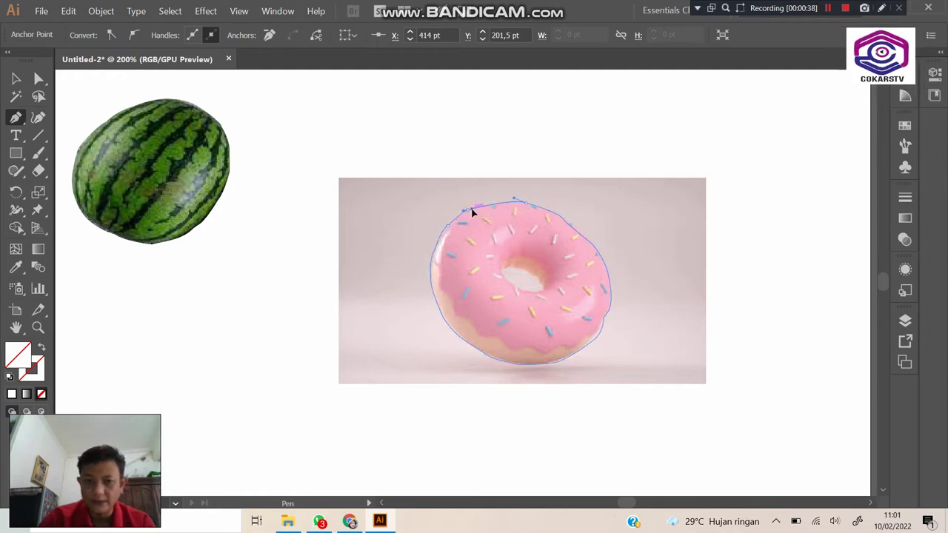
left_click(16, 78)
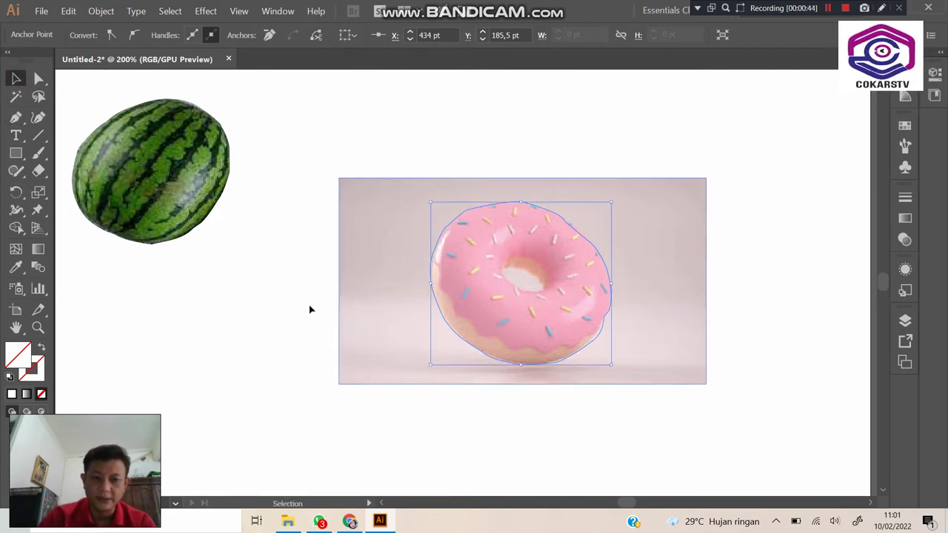
left_click(246, 259)
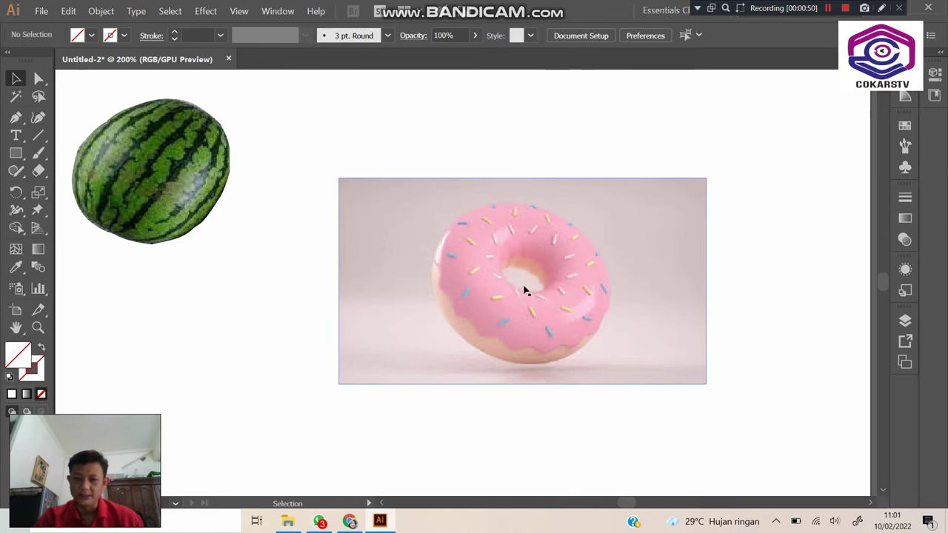
Trace the donut's central hole with the Pen tool as a separate closed path.
left_click(17, 118)
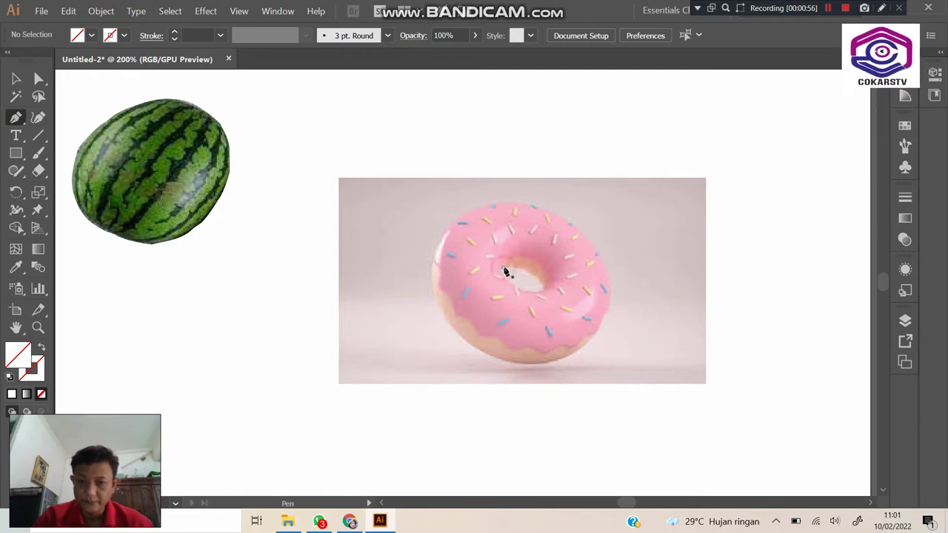
left_click(504, 271)
left_click(534, 278)
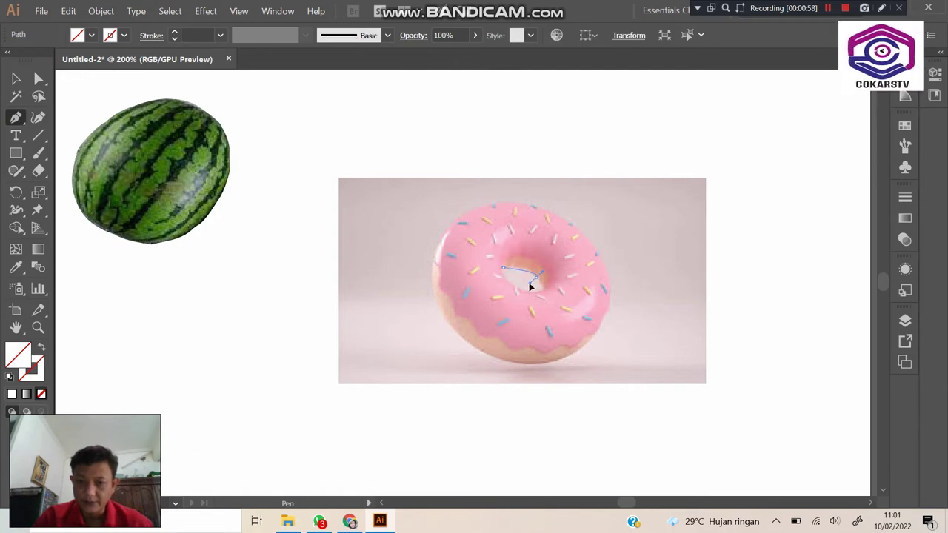
left_click_drag(540, 293, 511, 281)
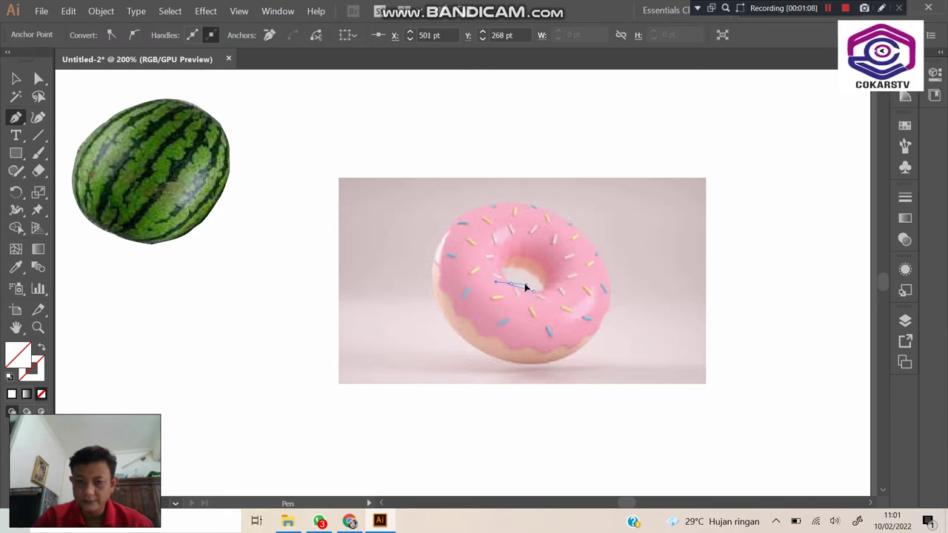
left_click_drag(504, 276, 514, 288)
left_click(511, 284)
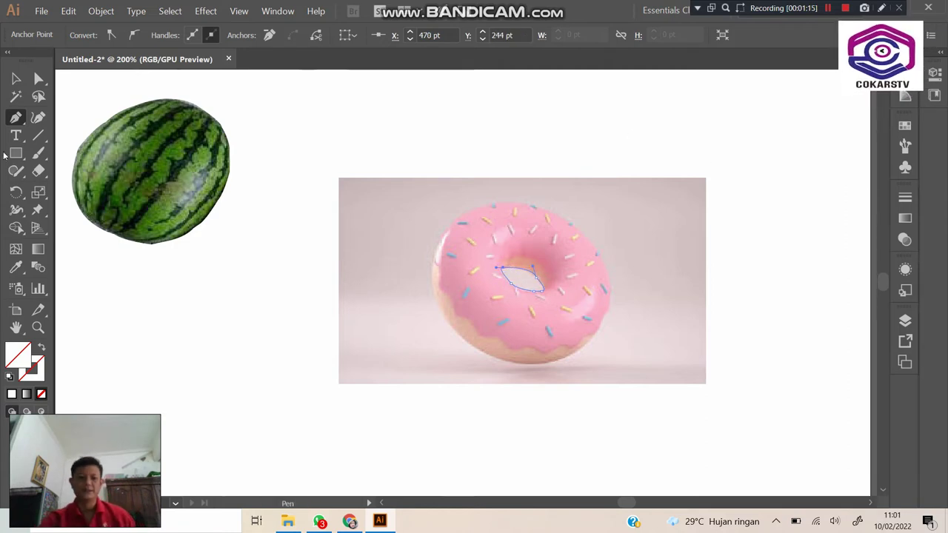
Check the traced paths over the donut photo by selecting everything together and the central hole path alone.
left_click(15, 78)
left_click(239, 296)
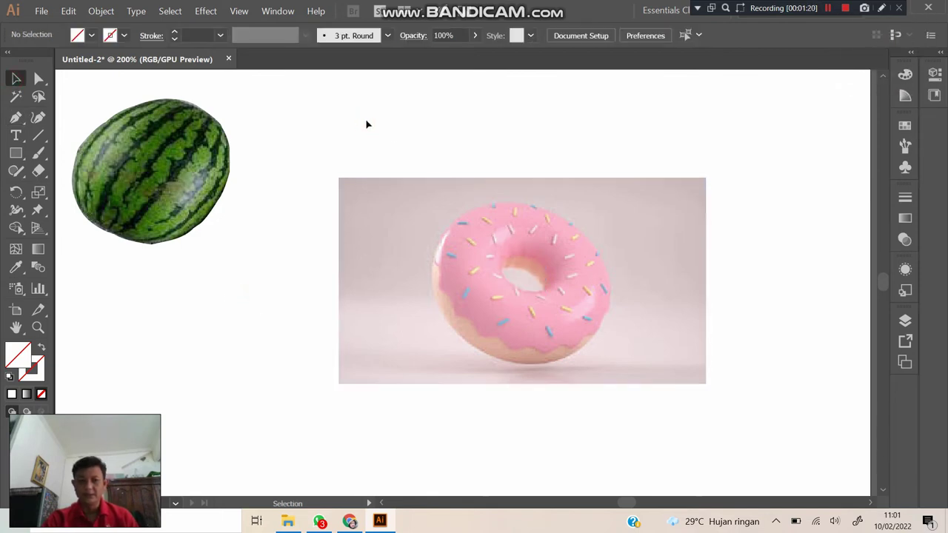
left_click_drag(366, 120, 698, 426)
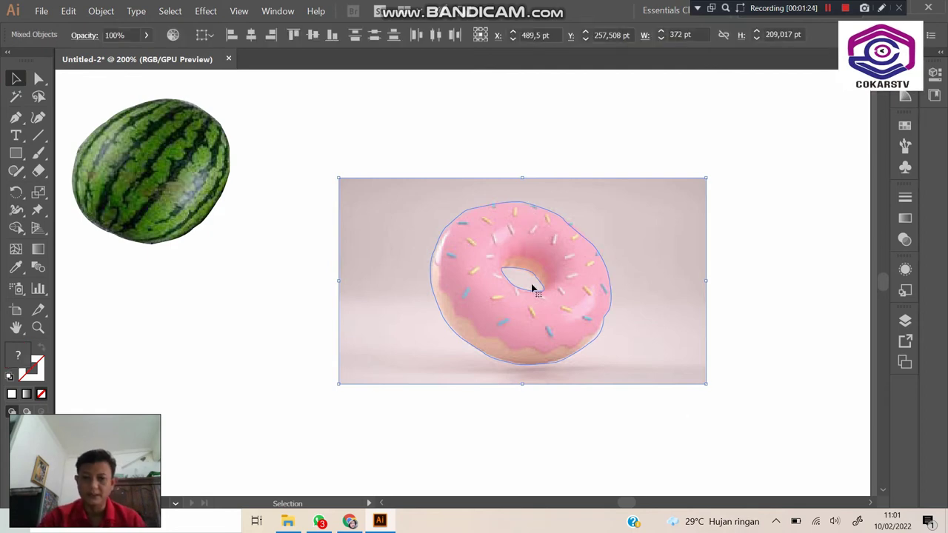
left_click(782, 259)
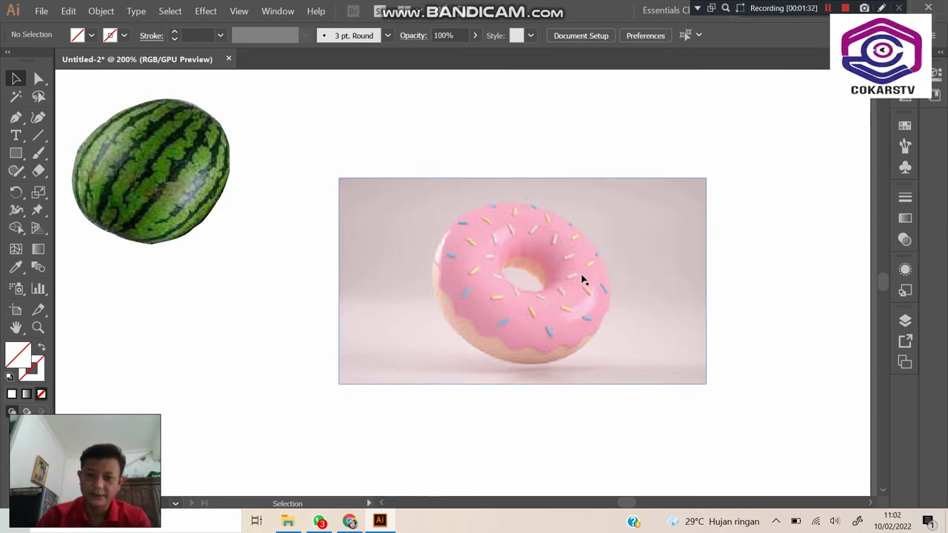
left_click(531, 272)
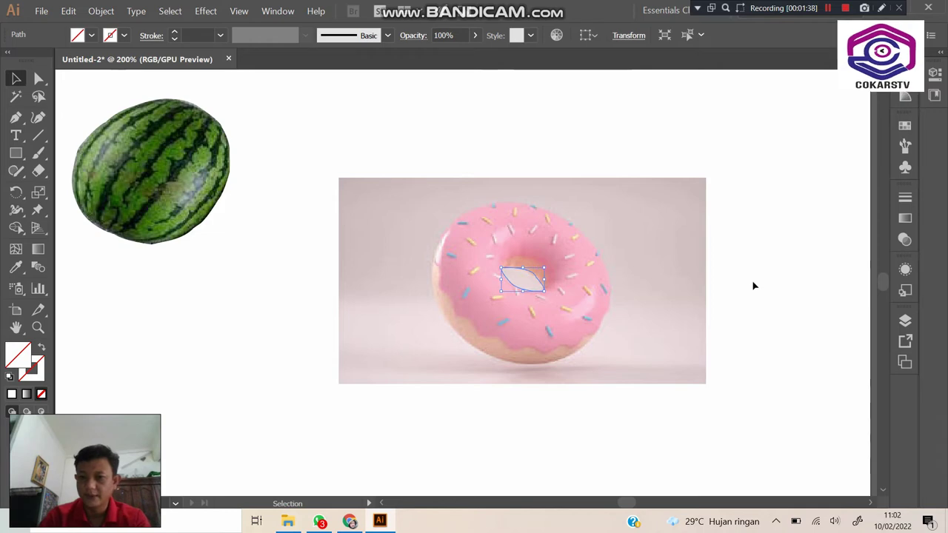
right_click(530, 274)
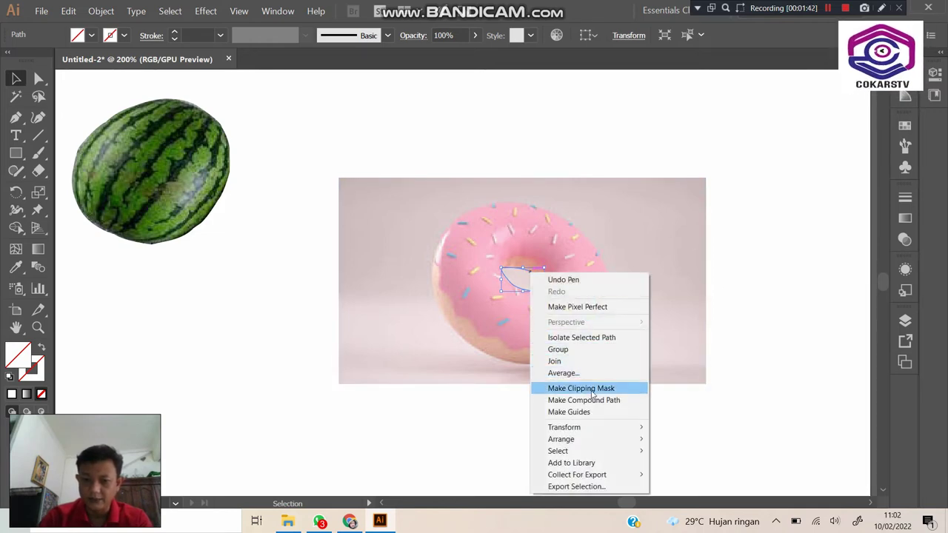
mouse_move(600, 443)
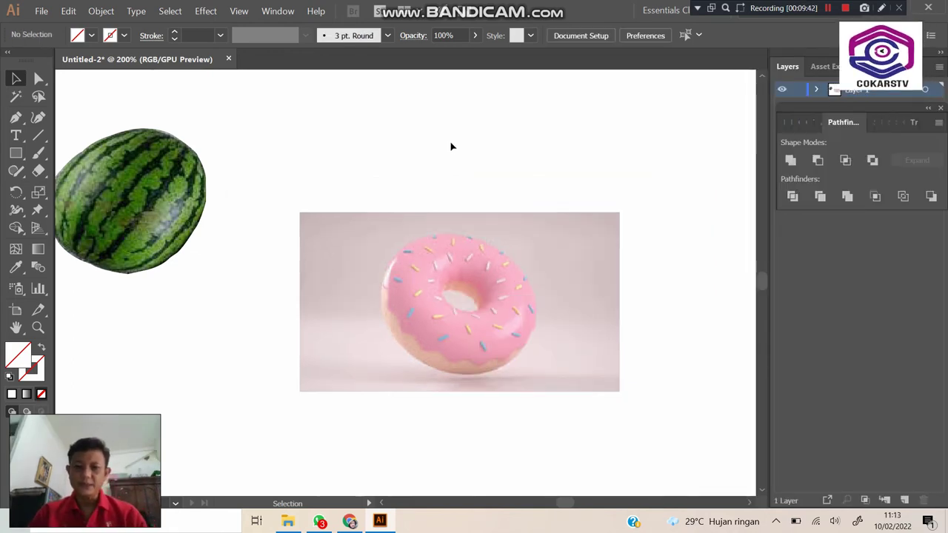
Inspect the hole path, the outer donut outline and their anchor points by selecting them with both selection tools.
left_click(460, 296)
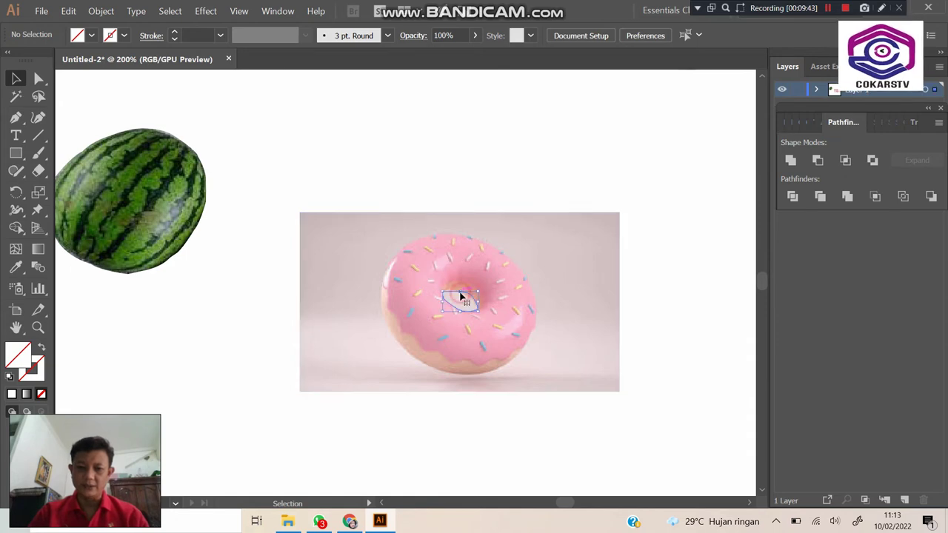
left_click(425, 238, "shift")
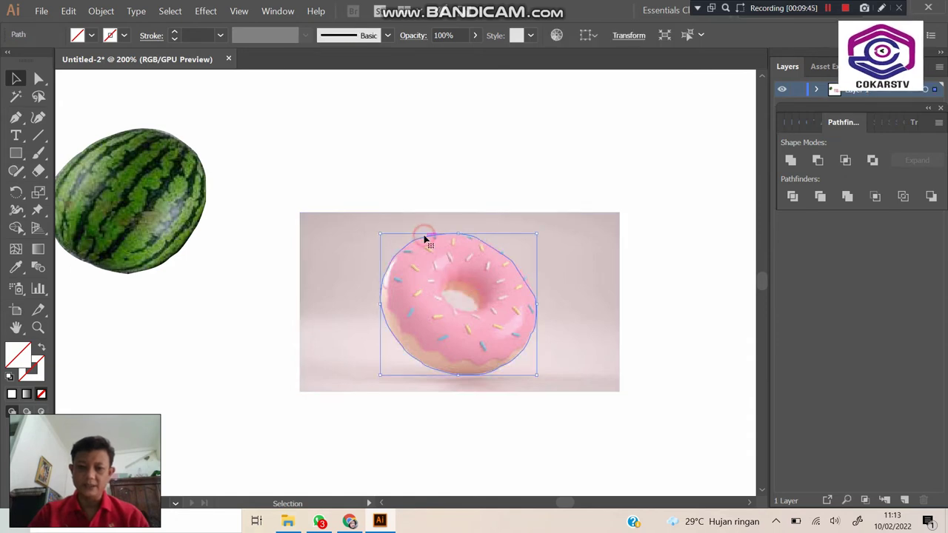
left_click(472, 148)
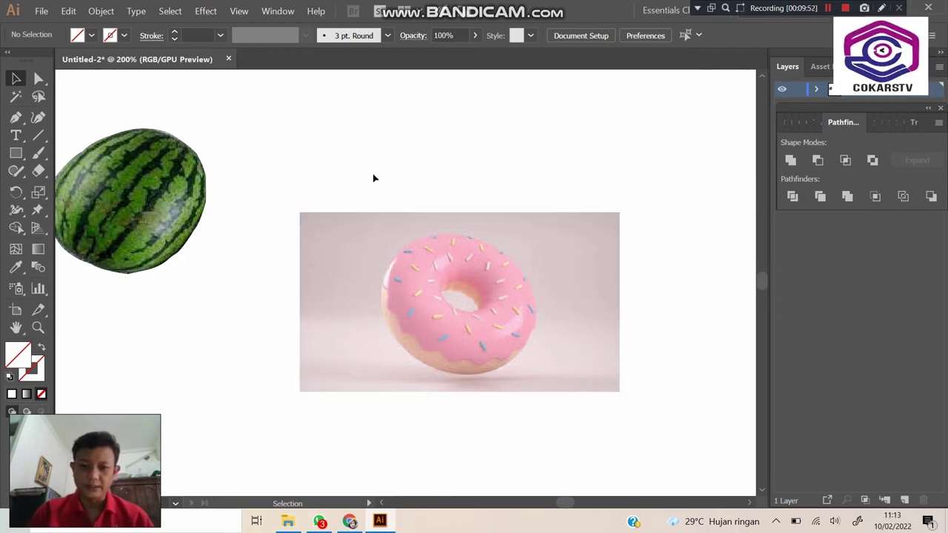
left_click(42, 84)
left_click_drag(377, 180, 568, 417)
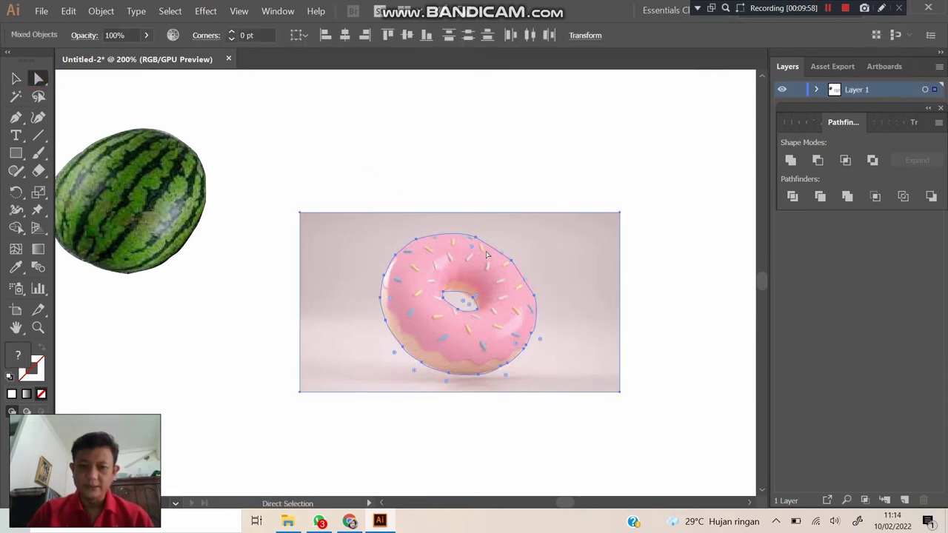
left_click(485, 157)
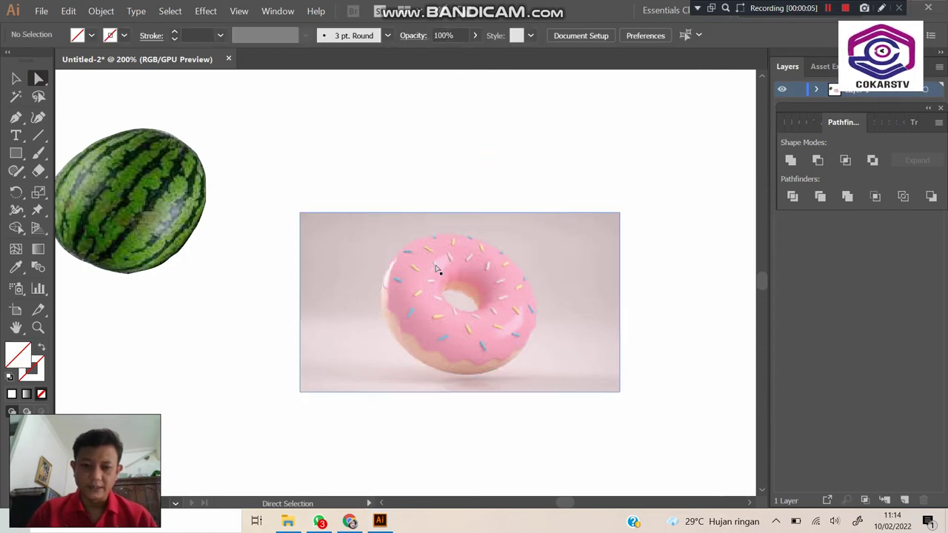
Select the donut's outer outline and its hole path together and subtract the hole using Pathfinder Minus Front.
left_click(383, 317)
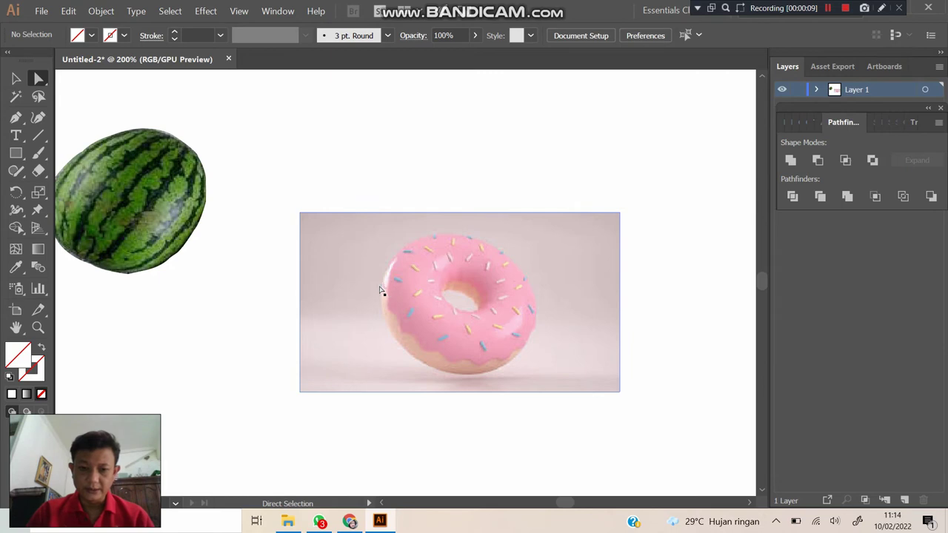
left_click(385, 289)
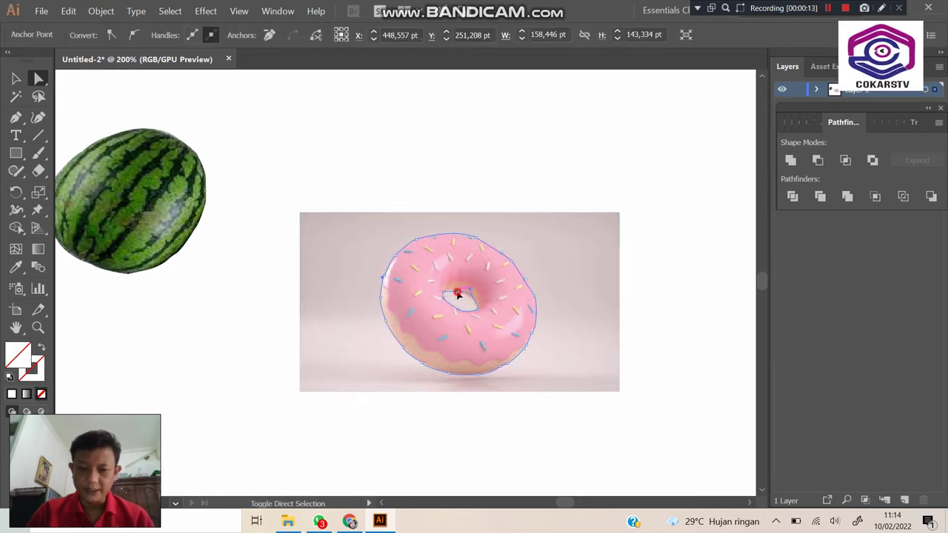
left_click(460, 296)
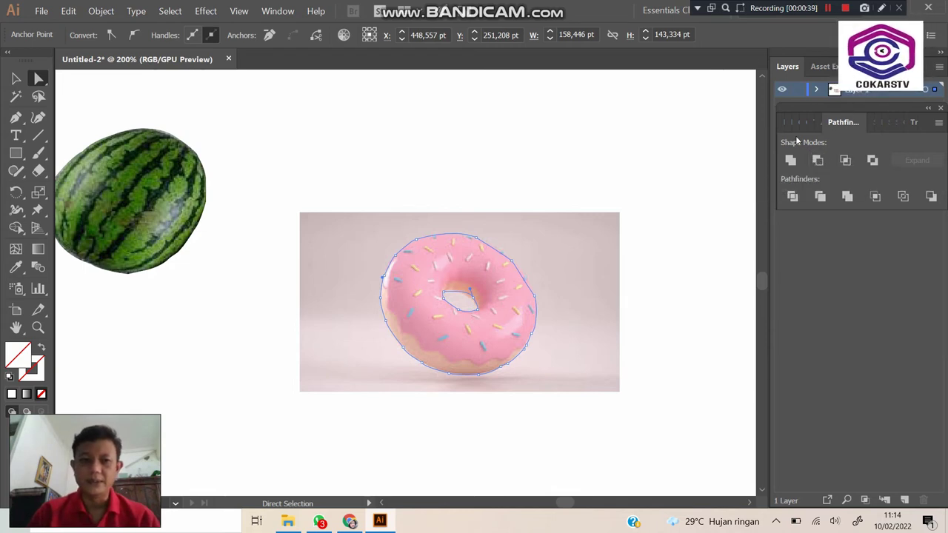
left_click(276, 12)
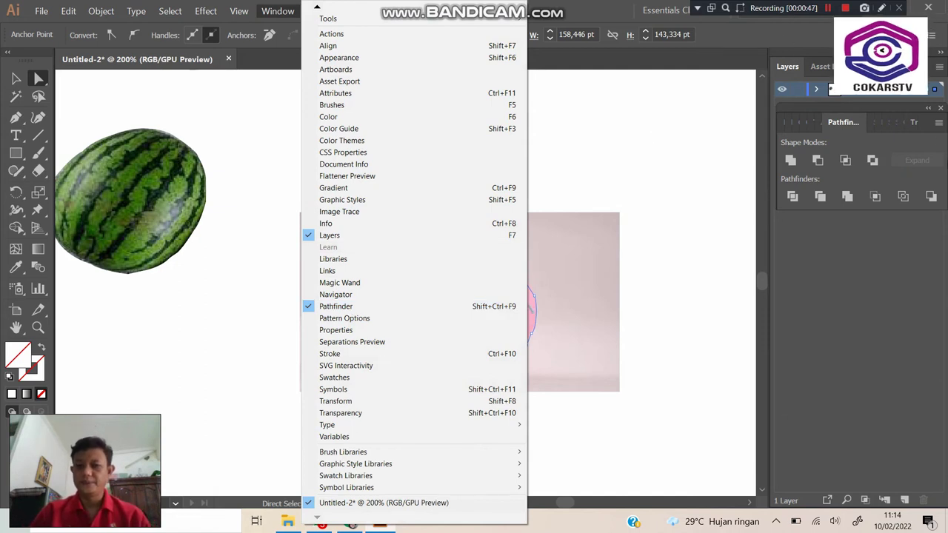
left_click(847, 140)
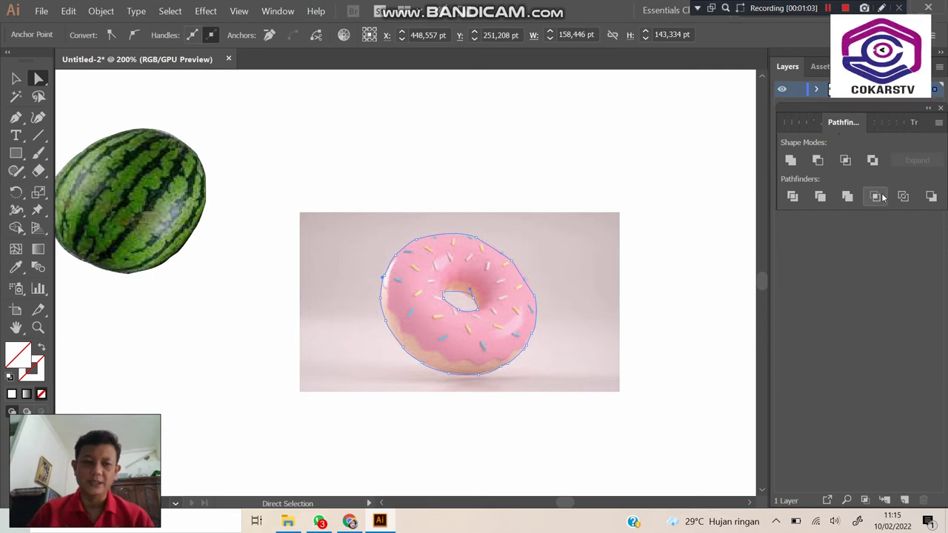
left_click(818, 161)
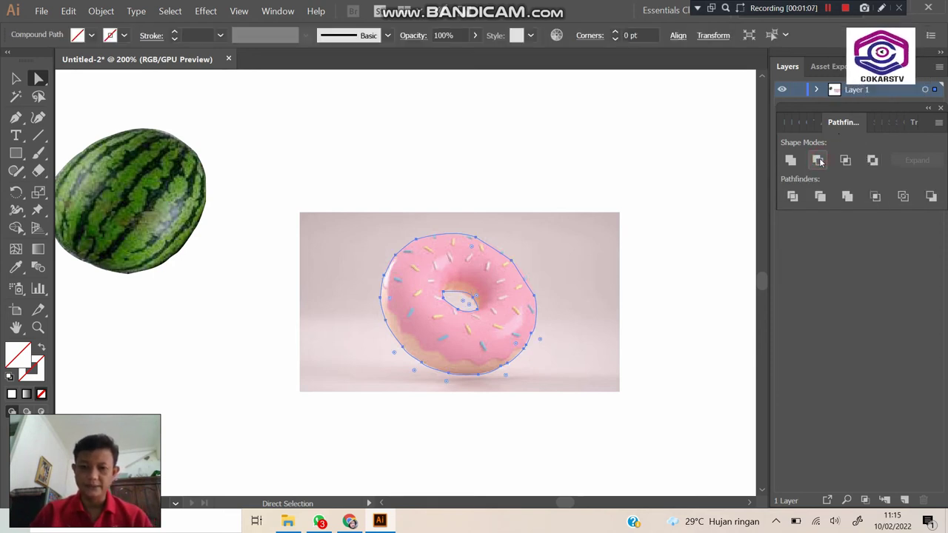
left_click(552, 130)
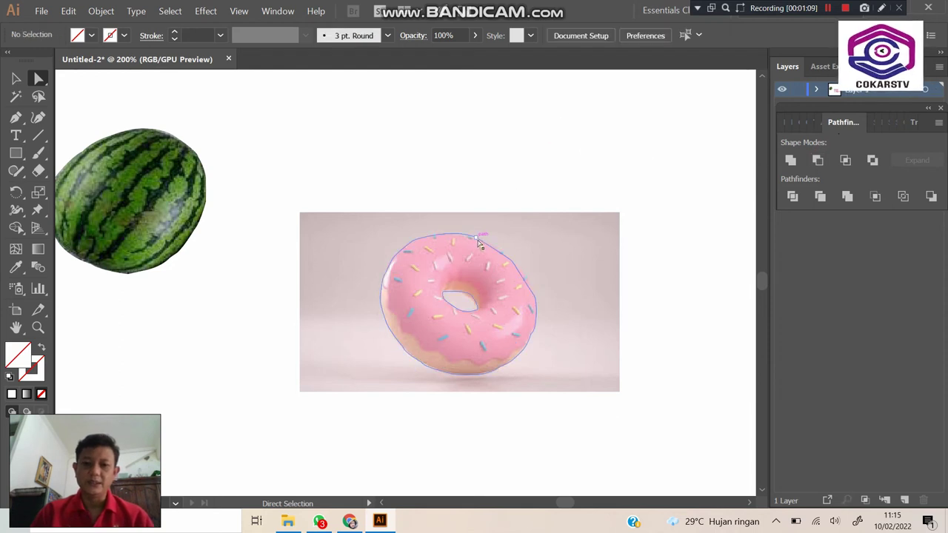
Move the combined donut outline partly off the photo to check its cut-out hole, undo the move and deselect.
key("v")
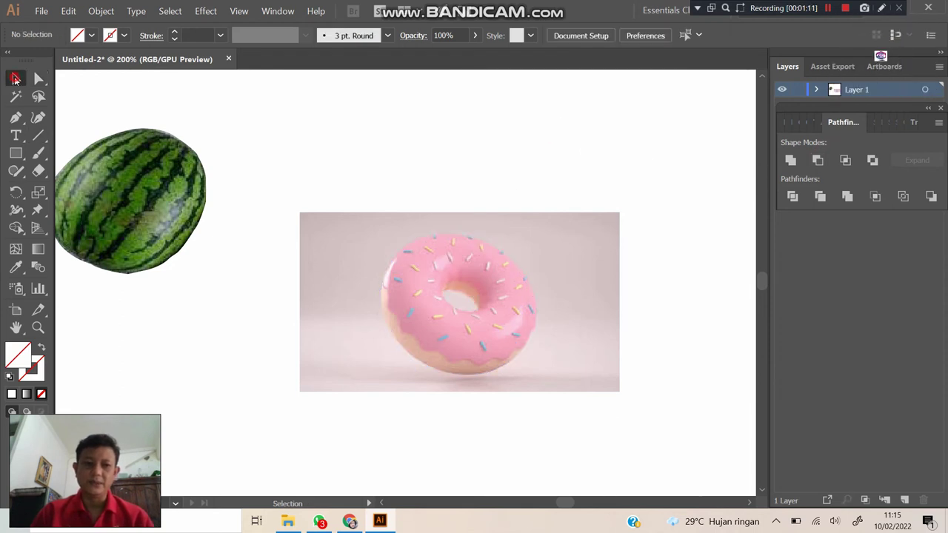
left_click(483, 243)
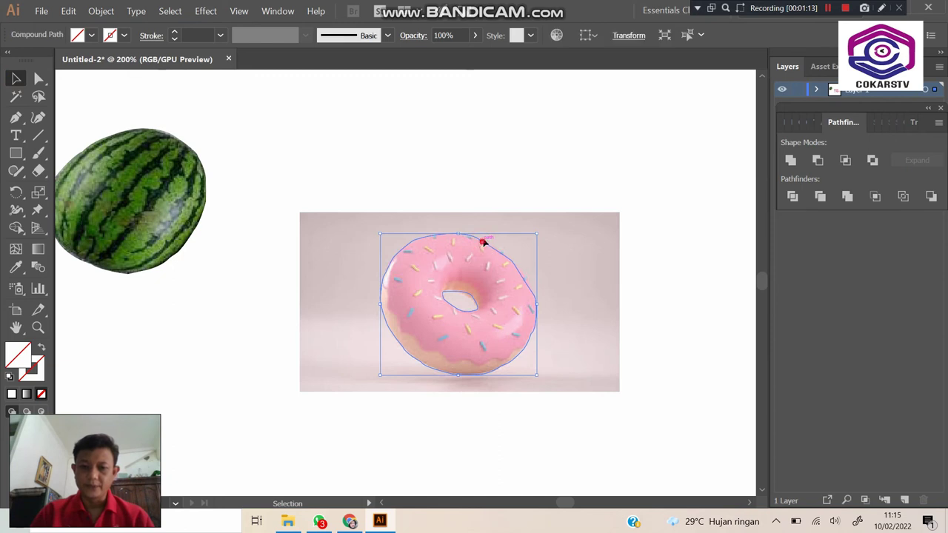
left_click_drag(483, 243, 625, 163)
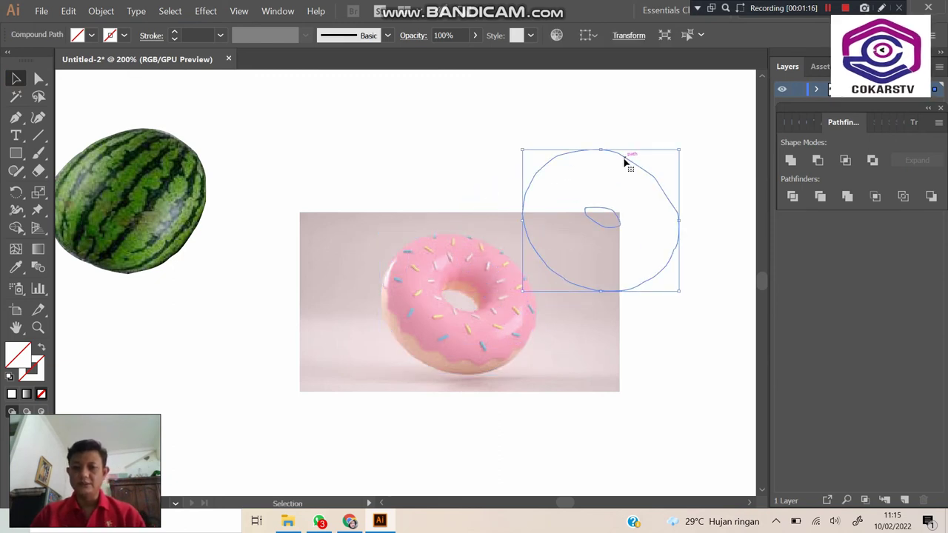
key("a")
key("ctrl+z")
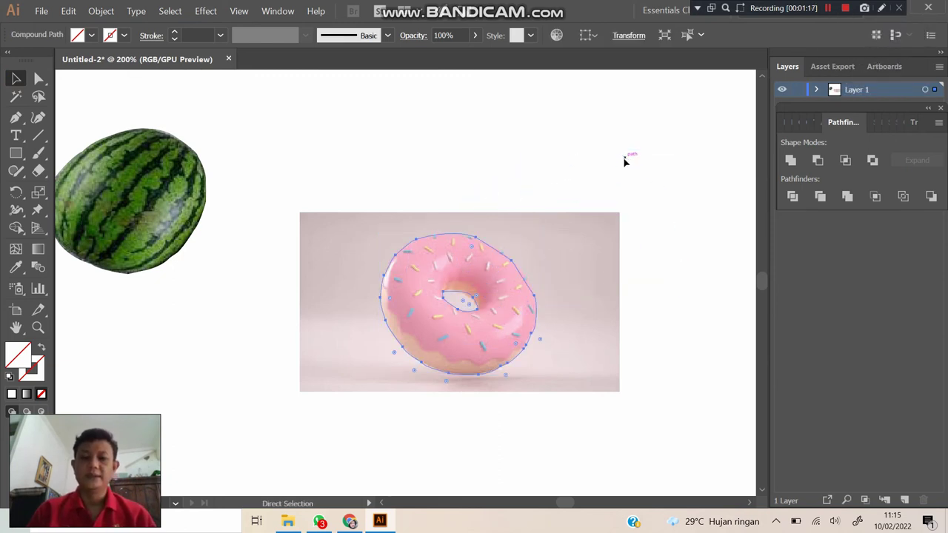
key("v")
left_click(578, 139)
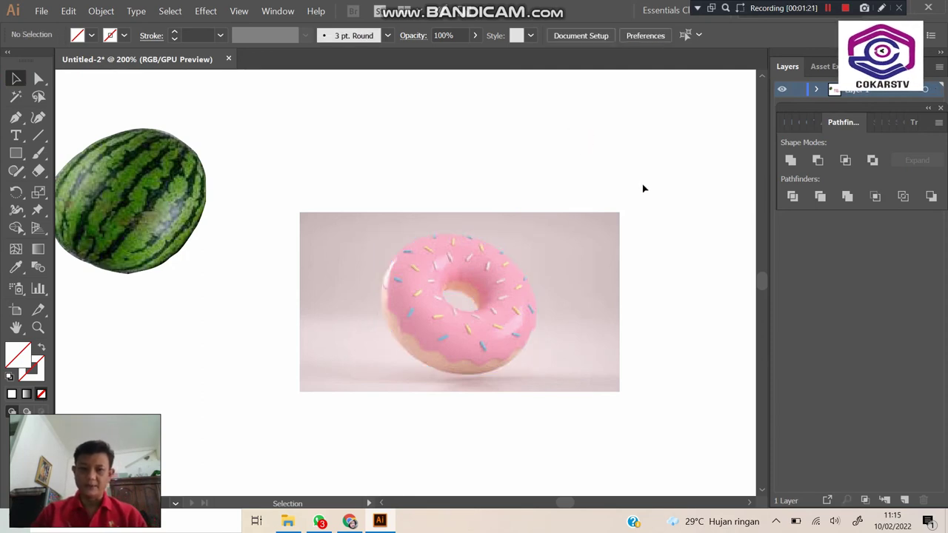
Select the donut photo together with the compound outline, make a clipping mask from them, and deselect.
left_click(479, 241)
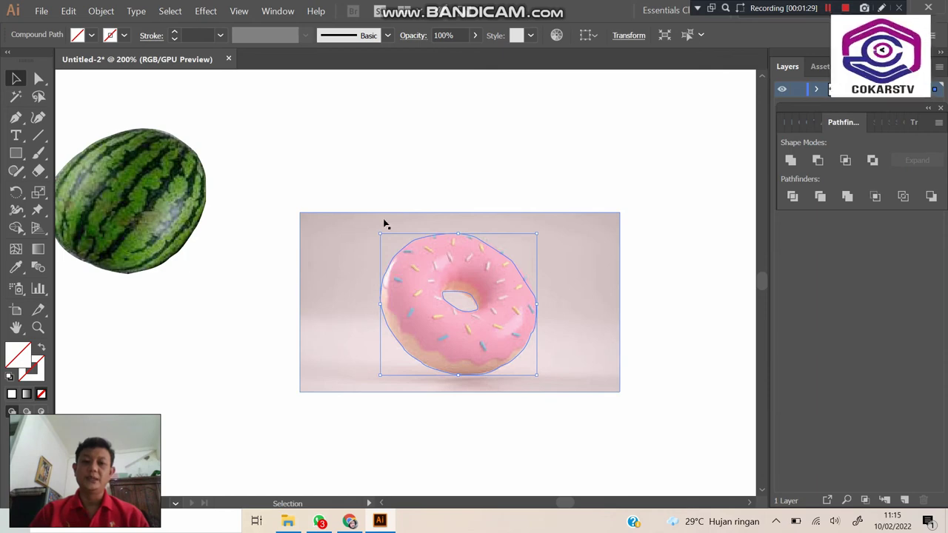
left_click(335, 161)
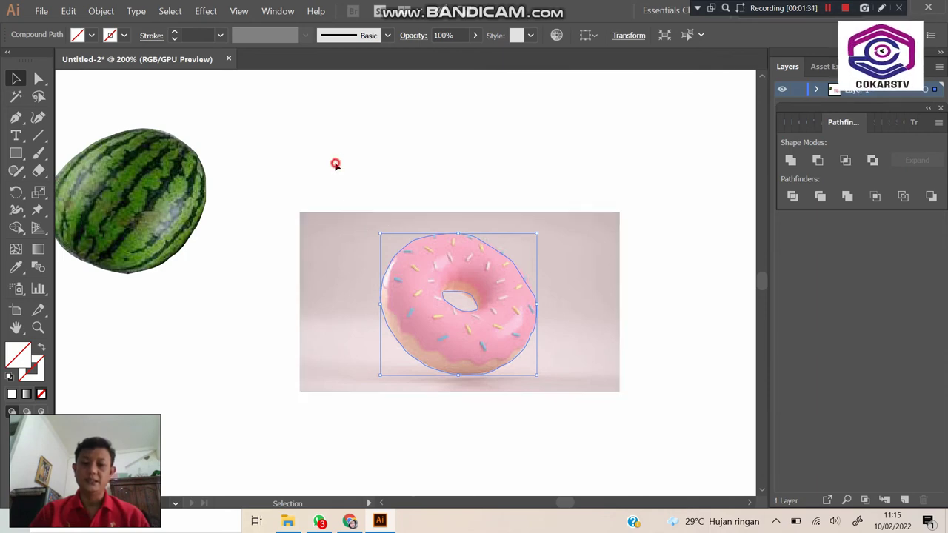
left_click(314, 220)
left_click(381, 140)
left_click_drag(271, 165, 678, 453)
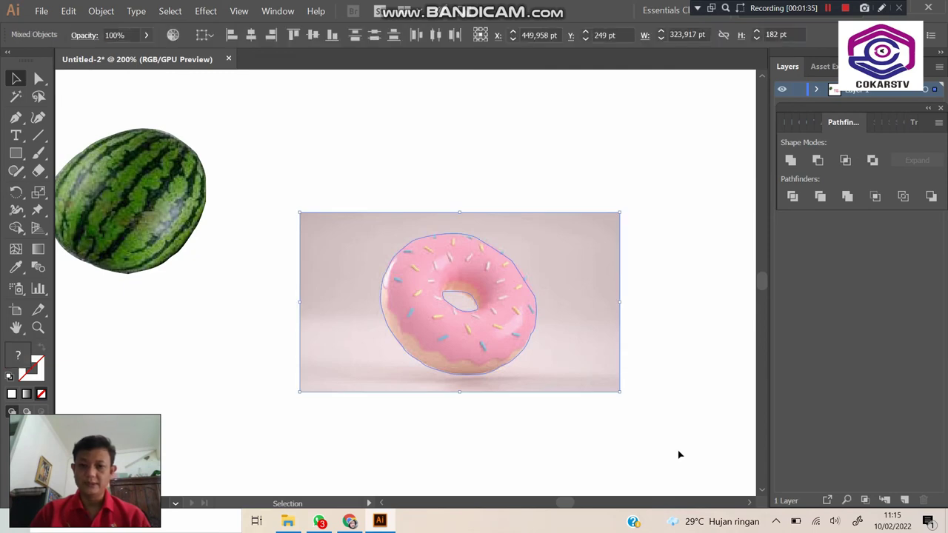
right_click(532, 245)
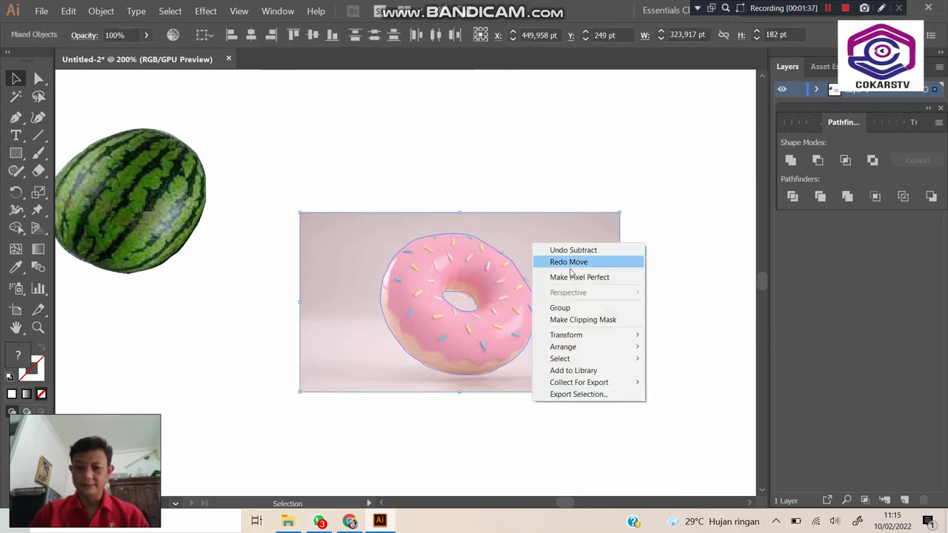
left_click(593, 320)
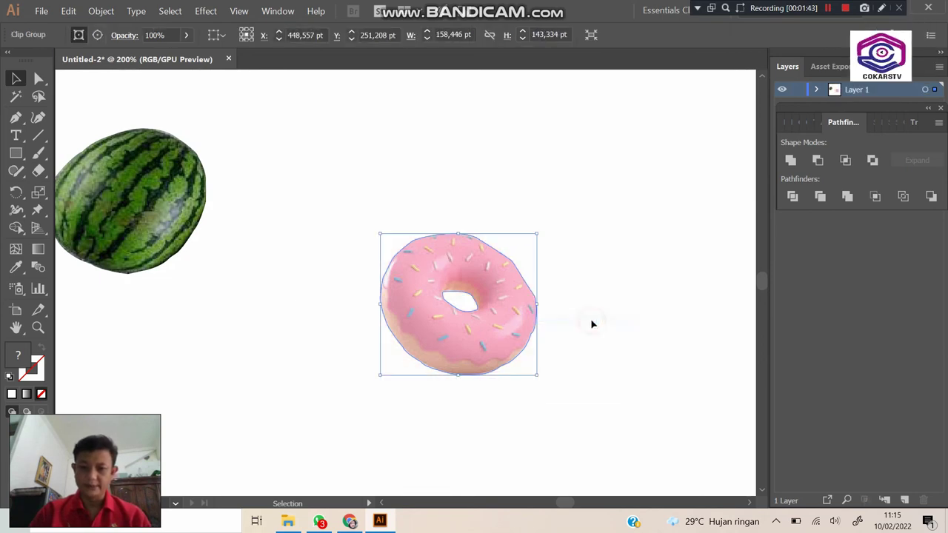
left_click(614, 185)
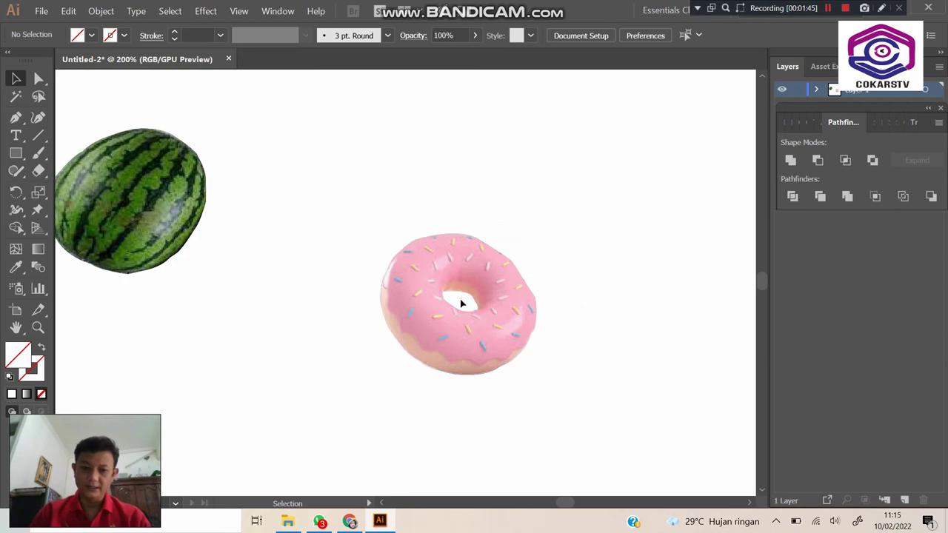
Move the clipped donut closer to the watermelon, to about X 374, Y 176 pt, and examine its cut edges up close.
left_click(460, 262)
left_click_drag(460, 262, 389, 194)
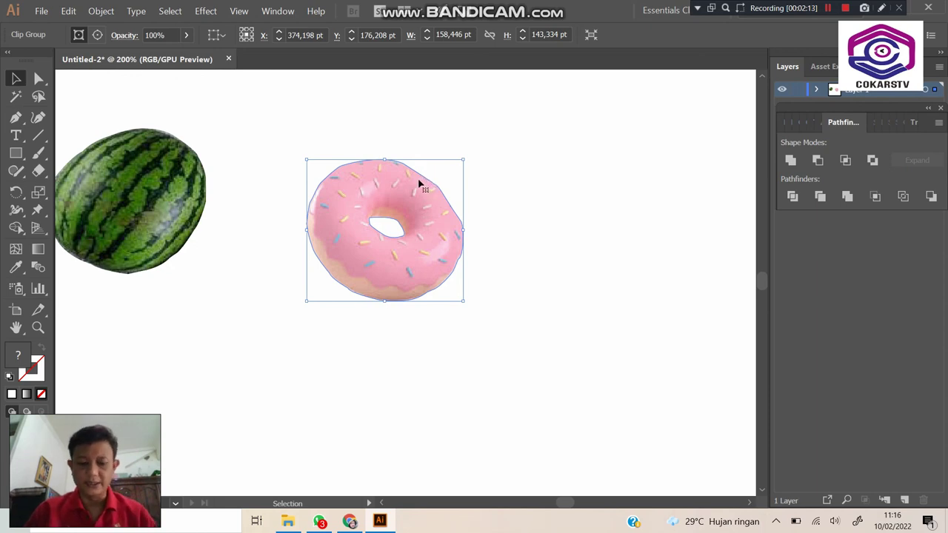
scroll(421, 183, "up", 2)
scroll(434, 152, "up", 1)
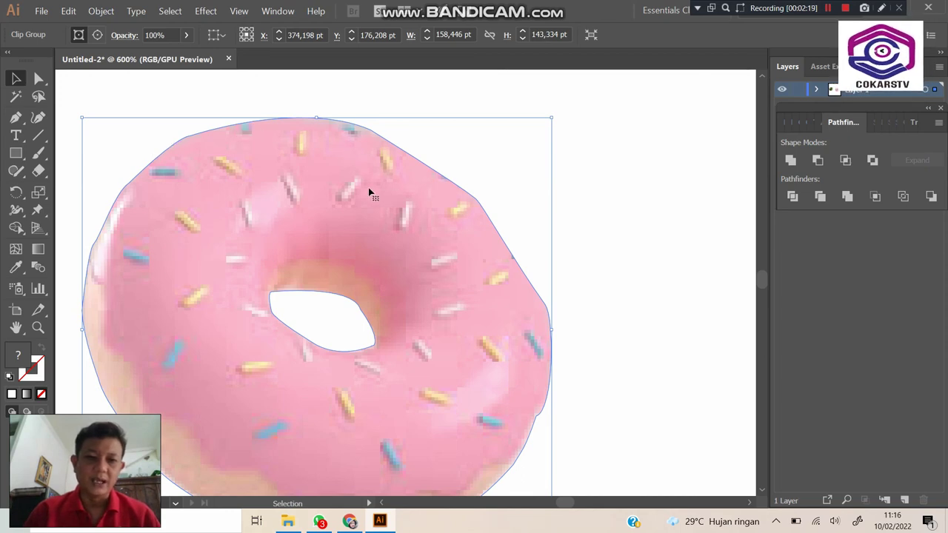
scroll(392, 170, "down", 2)
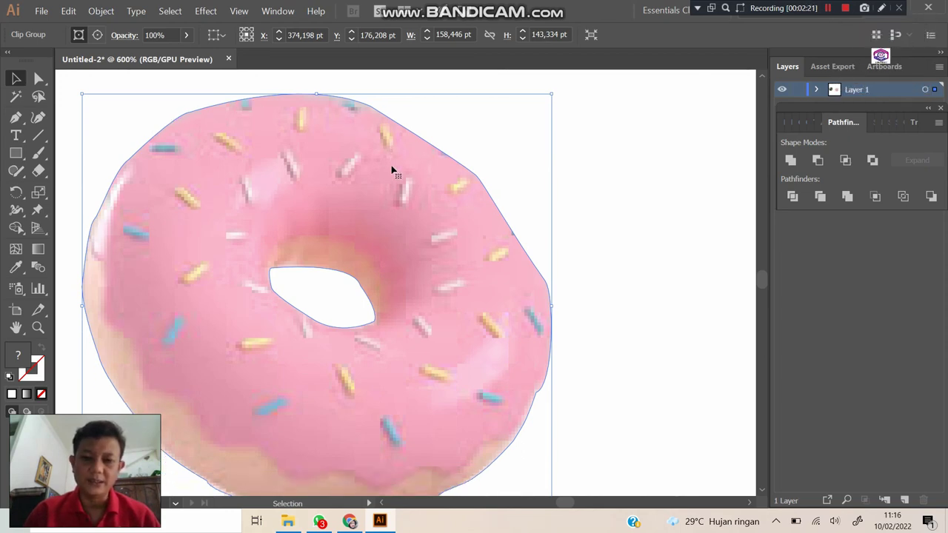
scroll(465, 188, "down", 4)
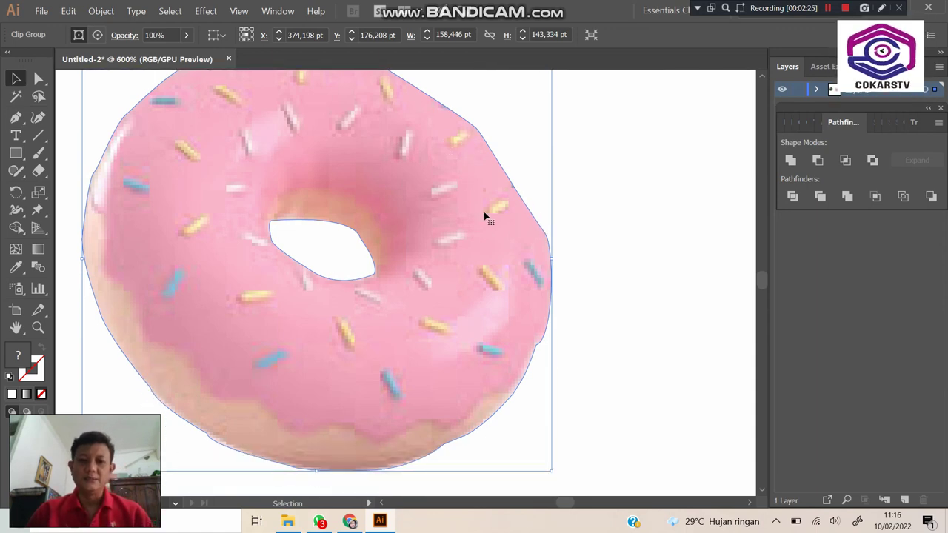
scroll(410, 176, "up", 4)
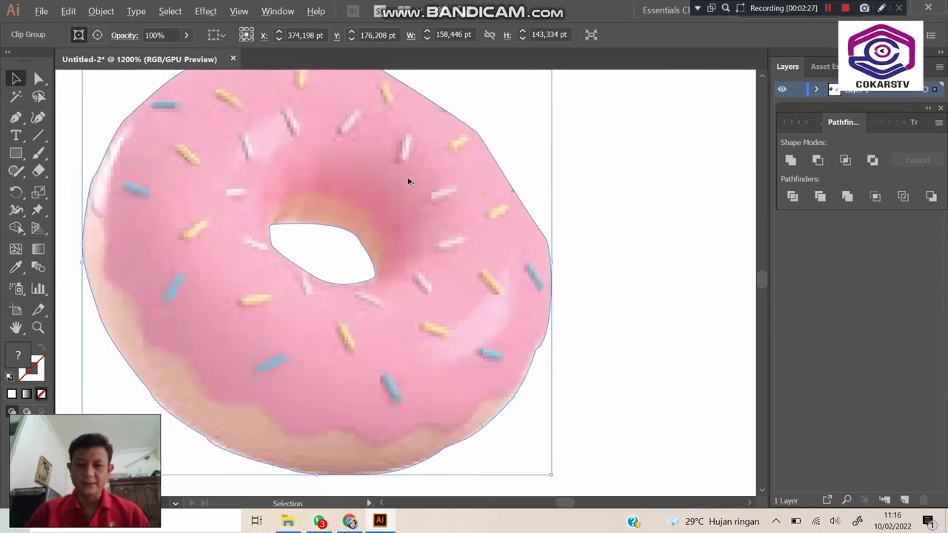